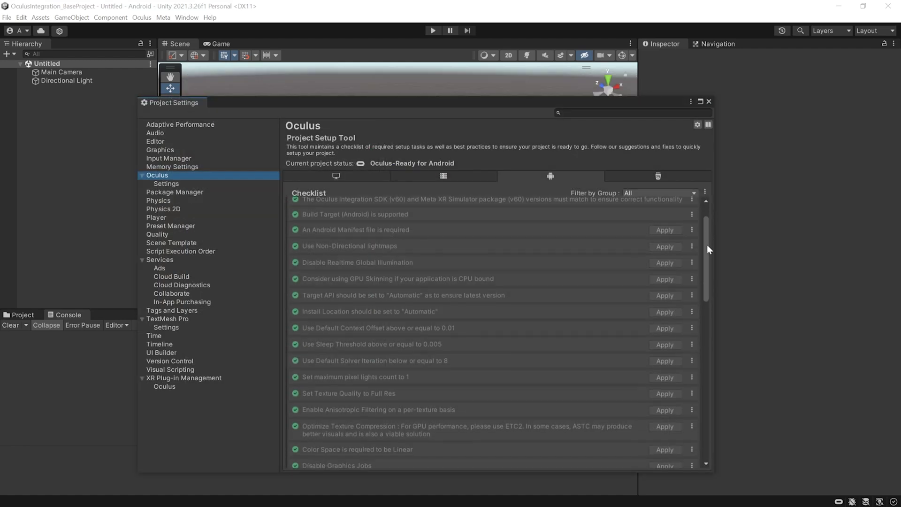
left_click_drag(707, 245, 701, 280)
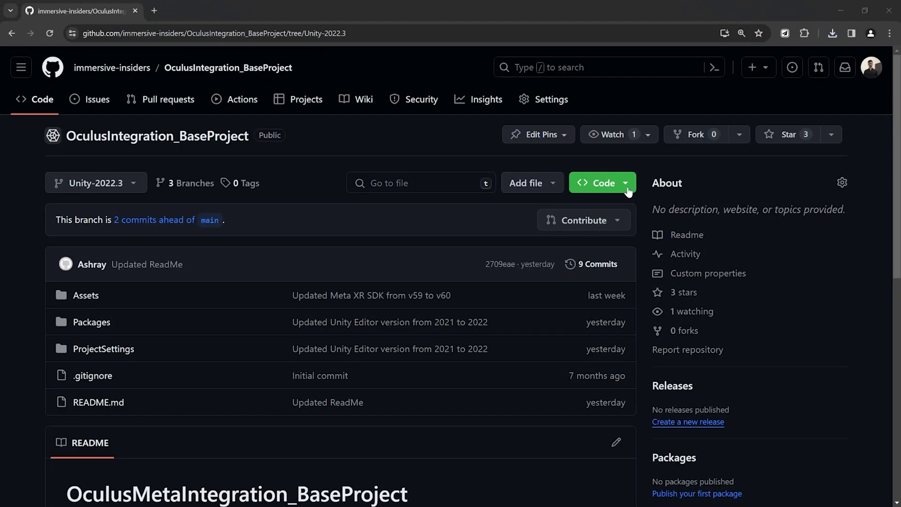
- Show the download options for the repository's Unity-2022.3 branch, and open the OculusIntegration_BaseProject project from Unity Hub
left_click(628, 192)
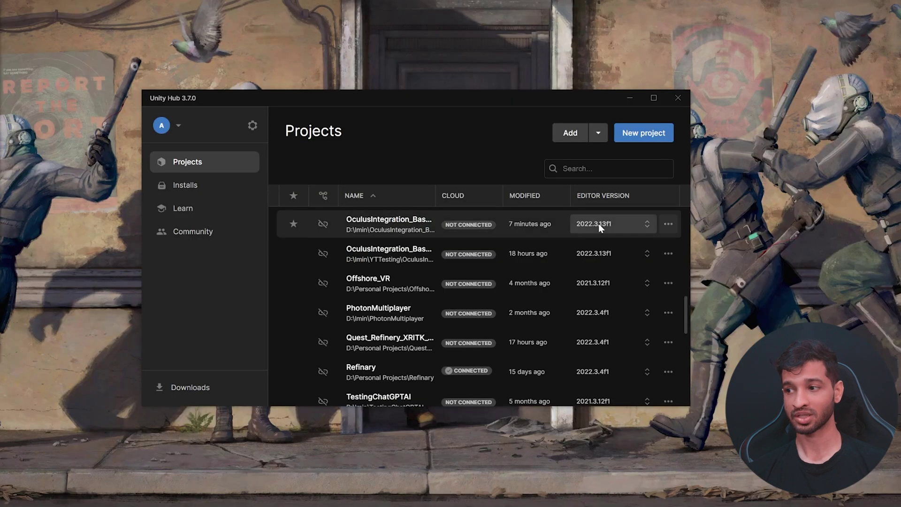
left_click(412, 226)
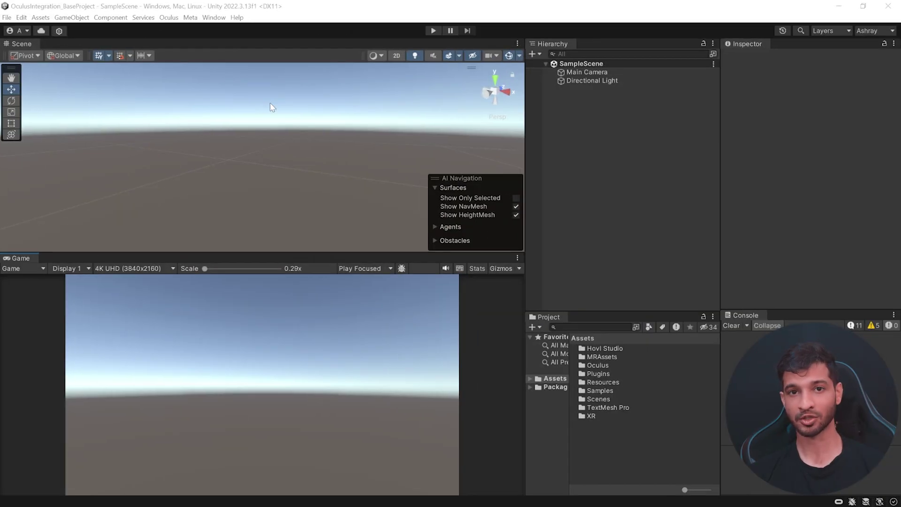
- Switch the project's build platform to Android and close the build settings
left_click(8, 18)
left_click(40, 134)
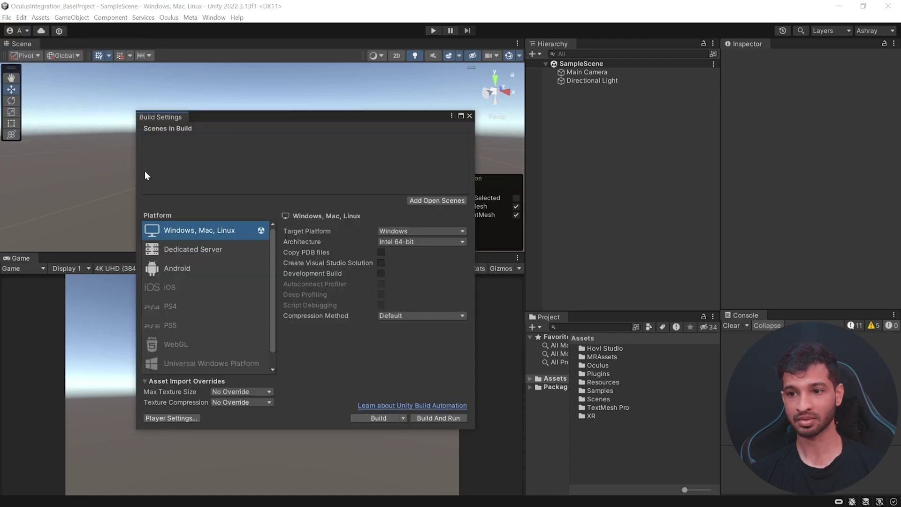
left_click(192, 275)
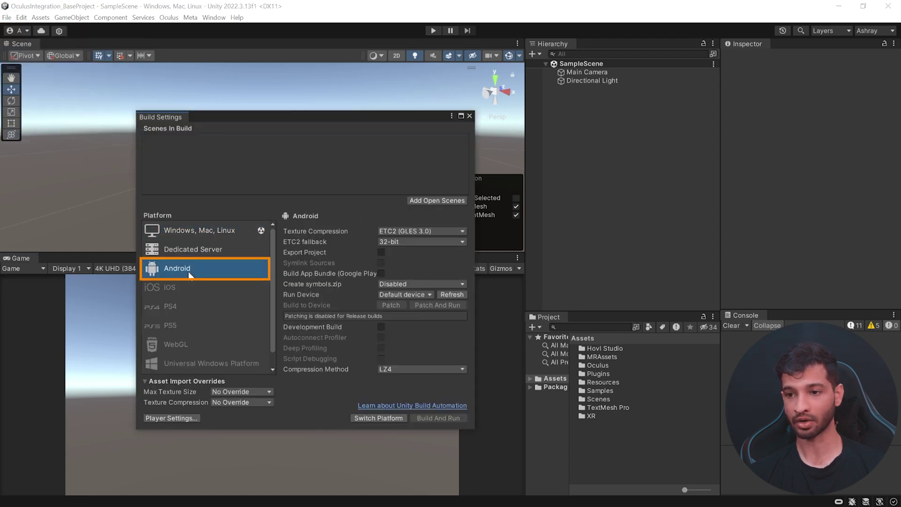
left_click(388, 418)
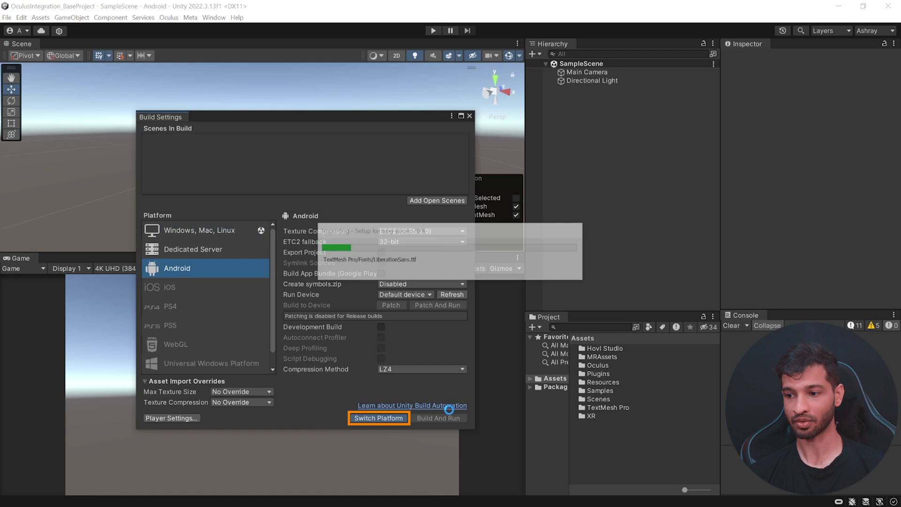
left_click(469, 116)
- Create a new scene named MRExperience in the Scenes folder and open it
double_click(601, 399)
right_click(583, 368)
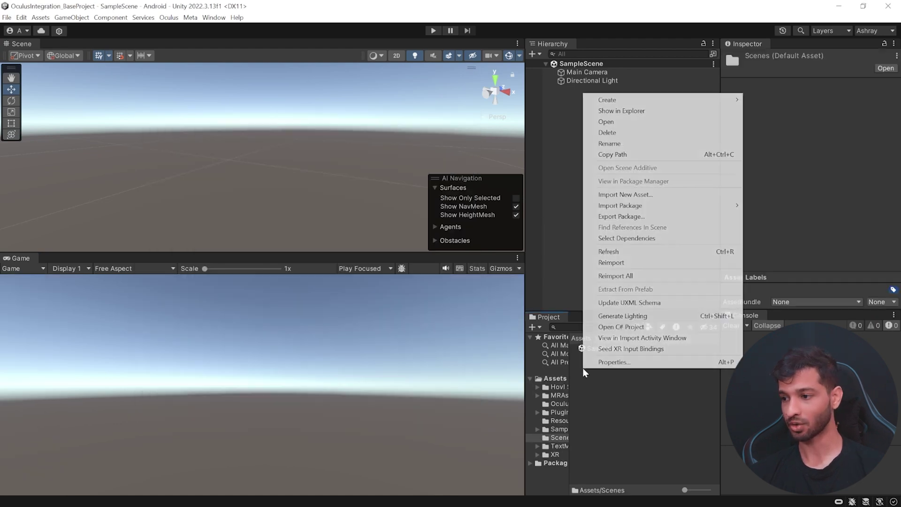
mouse_move(610, 100)
left_click(763, 188)
type("M")
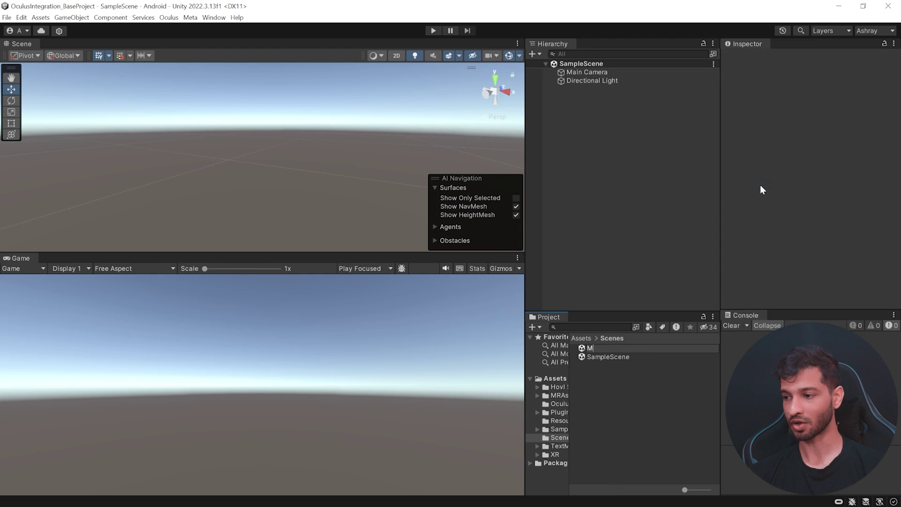
type("RExperience")
key("Return")
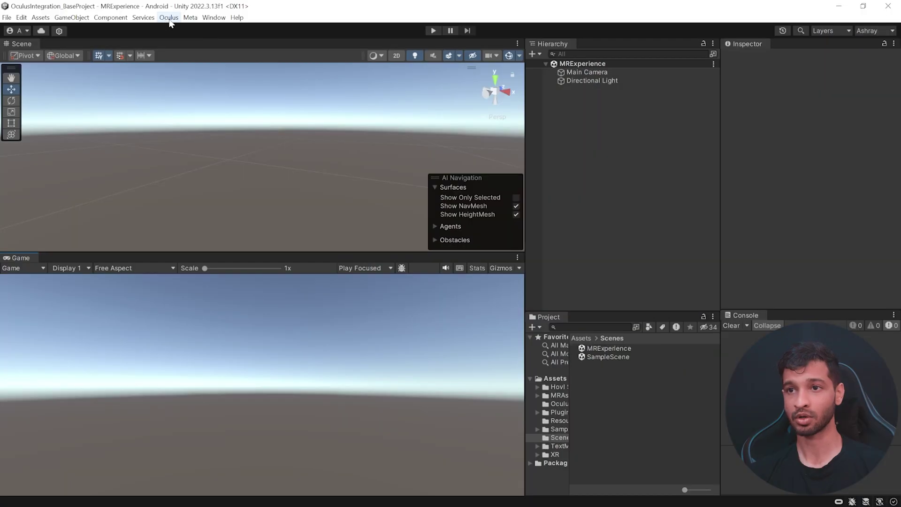
- Open the Oculus Building Blocks window and dock it alongside the Game view
left_click(169, 19)
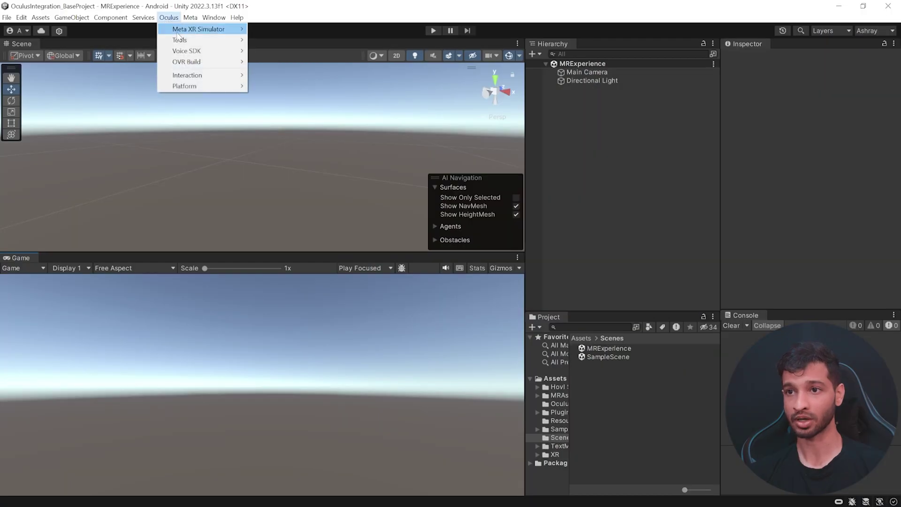
mouse_move(188, 40)
left_click(328, 52)
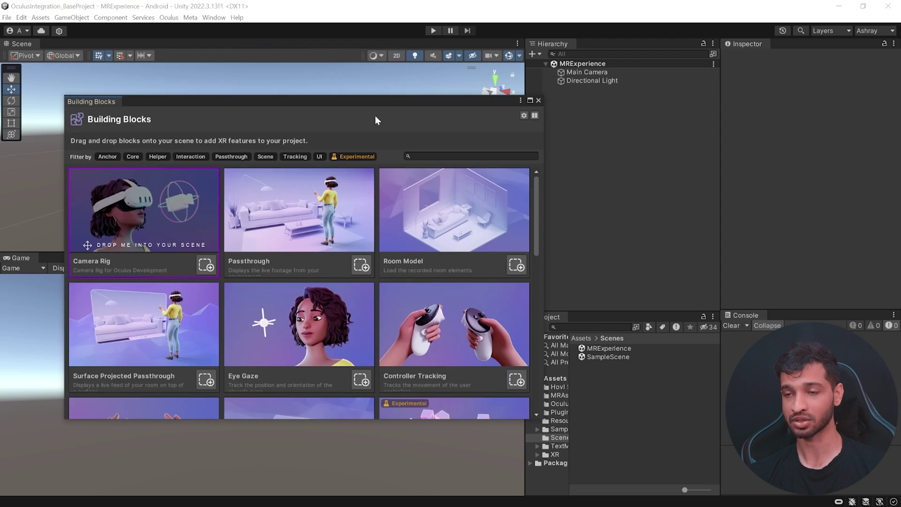
left_click_drag(91, 102, 40, 257)
- Delete the Main Camera and add the Camera Rig building block to the scene in its place
left_click(580, 72)
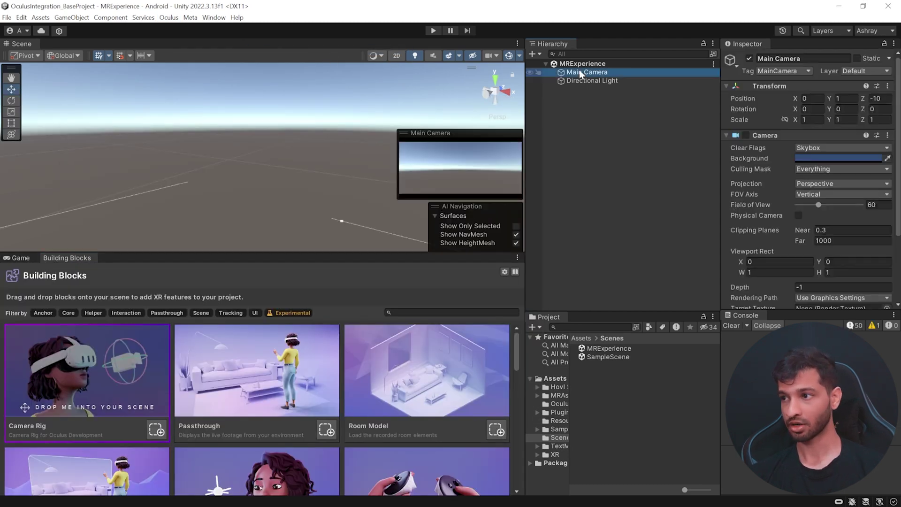
key("Delete")
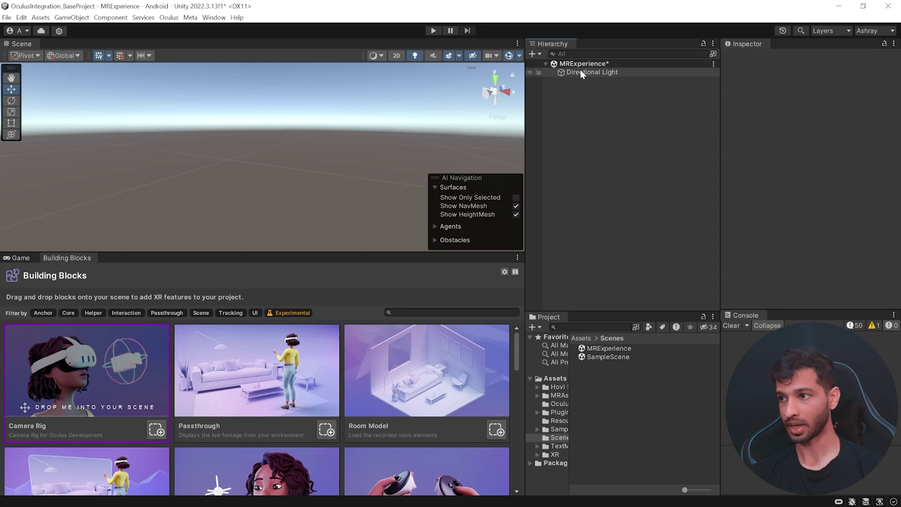
left_click(157, 430)
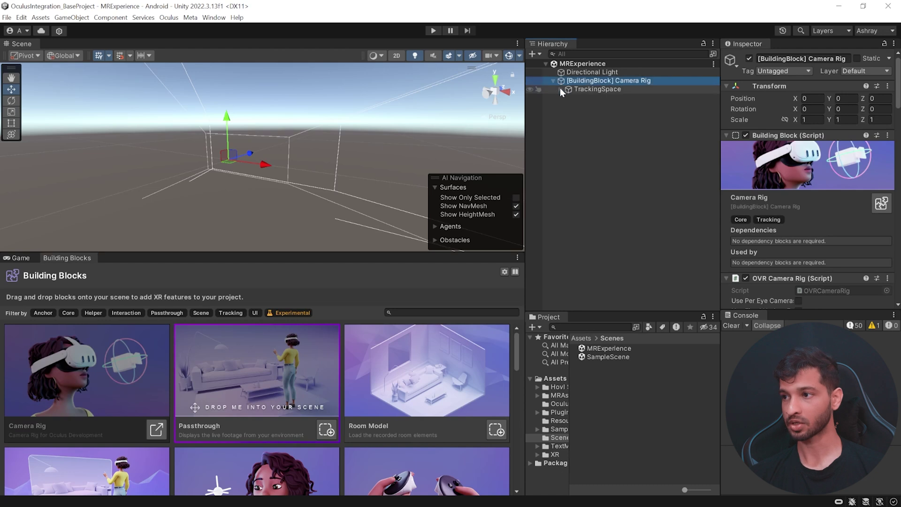
- Examine the eye, tracker and hand anchors inside the Camera Rig's TrackingSpace
left_click(560, 89)
left_click(594, 99)
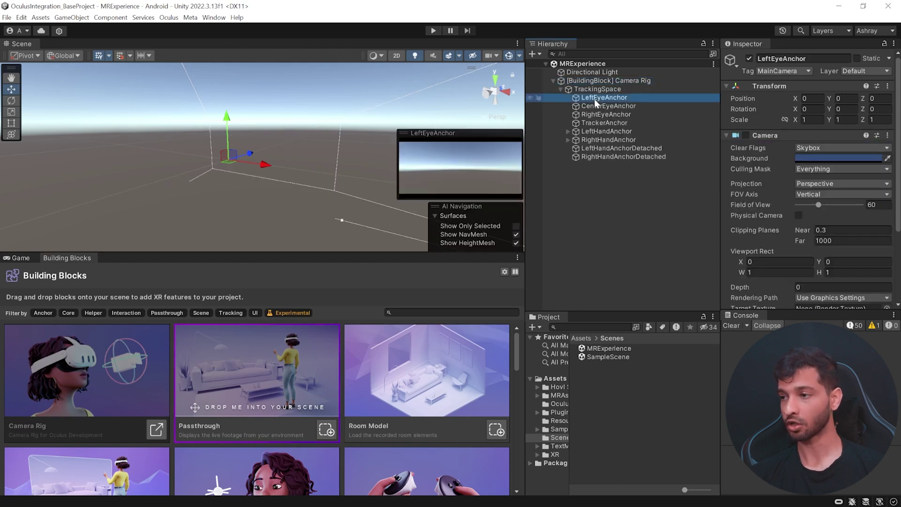
key("Down")
key("Down")
key("Down")
key("Down")
key("Down")
key("Down")
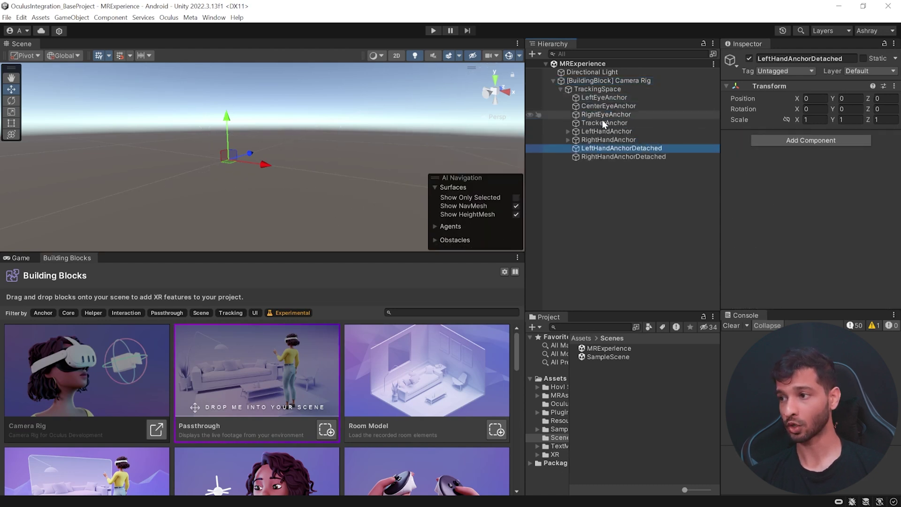
left_click(609, 132)
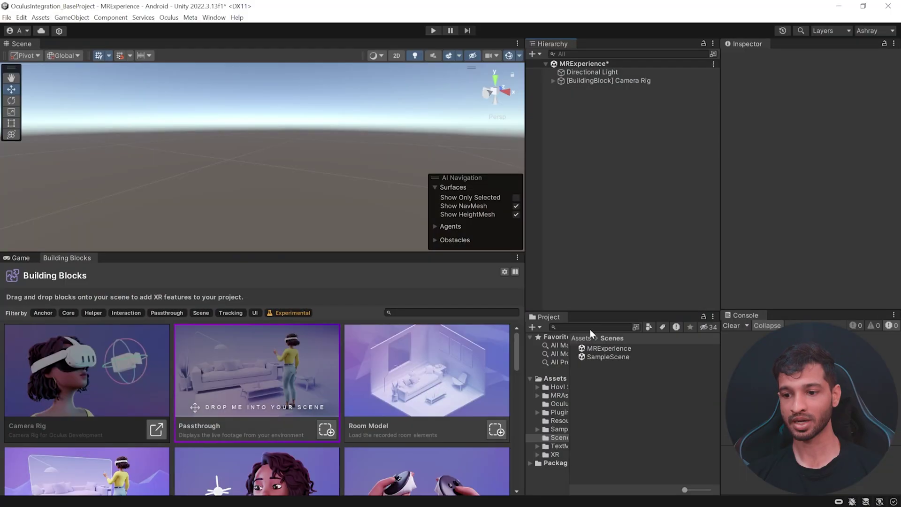
- Add the Passthrough building block to the scene and review its OVR Passthrough Layer settings
left_click(328, 430)
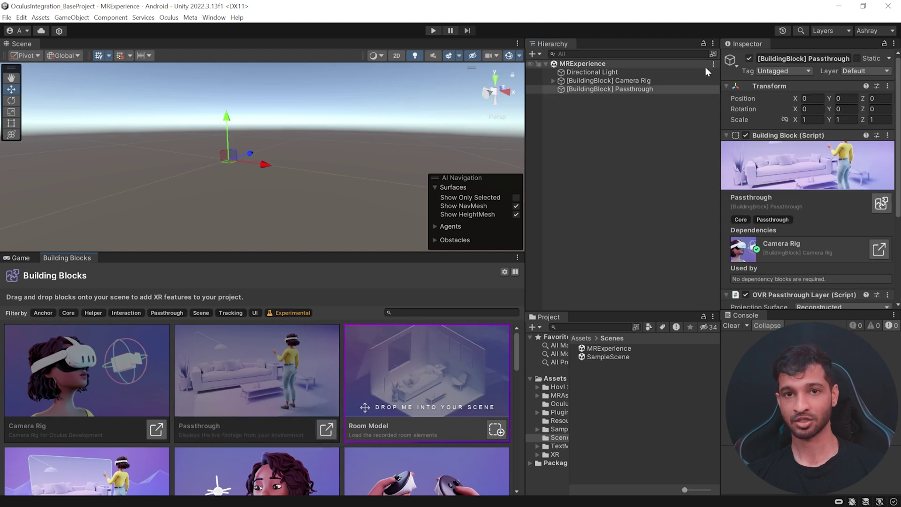
scroll(835, 177, "down", 5)
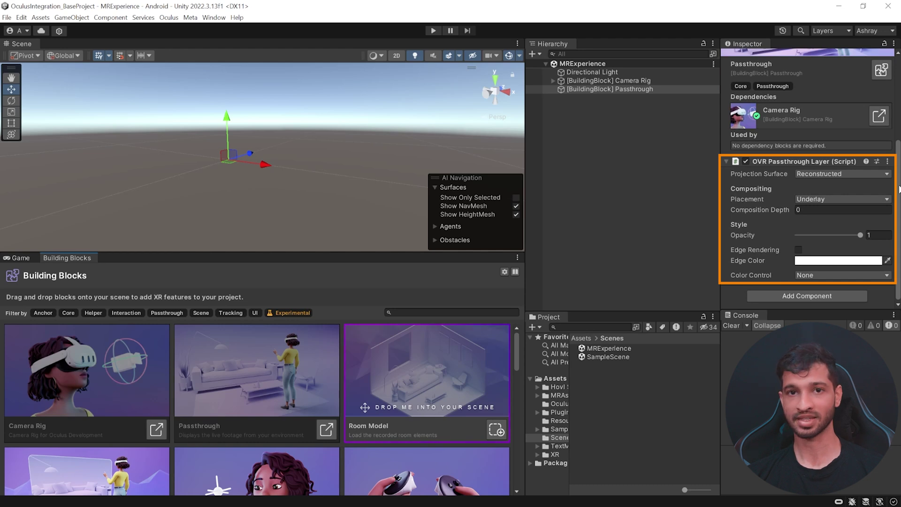
- Set Passthrough Support to Supported in the Camera Rig's general Quest features, and play the scene
left_click(643, 81)
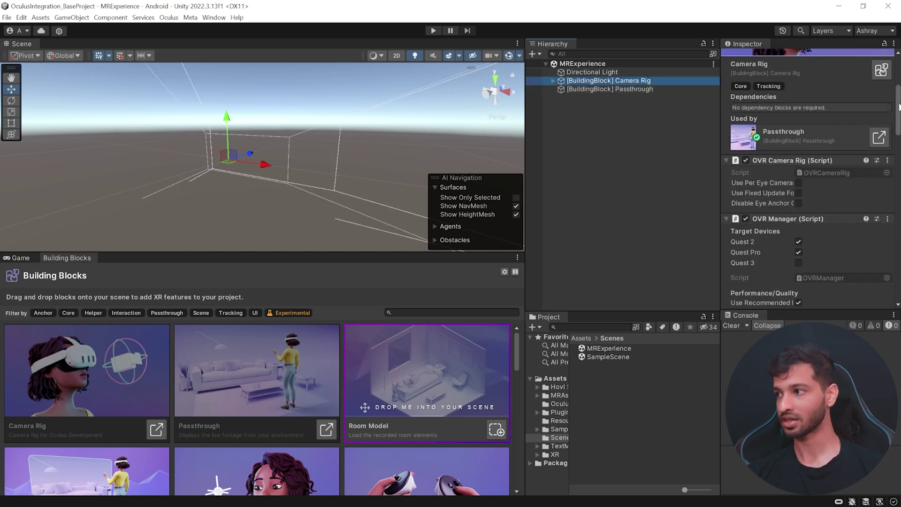
left_click_drag(900, 107, 798, 214)
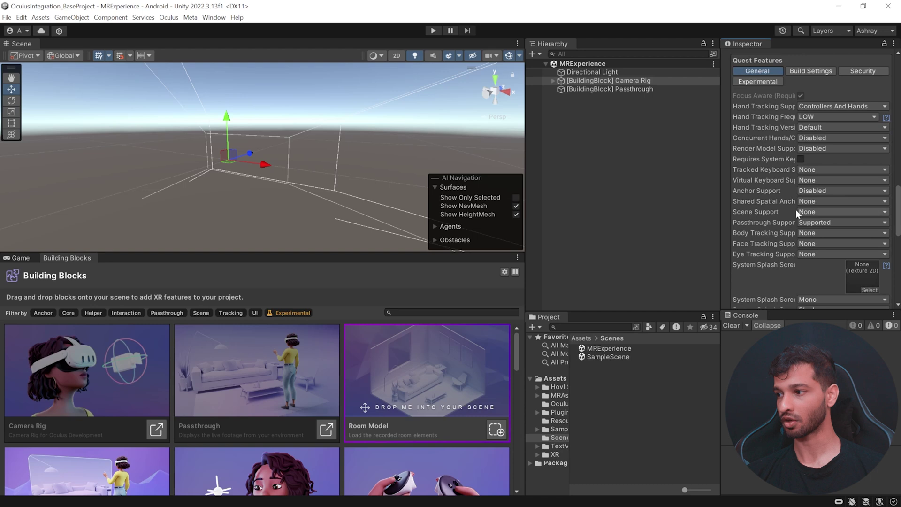
left_click(847, 222)
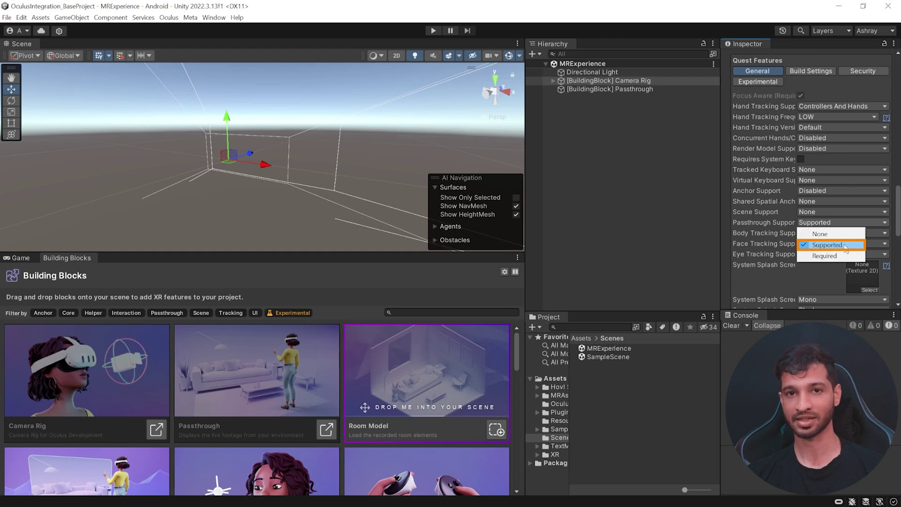
left_click(845, 246)
left_click(432, 31)
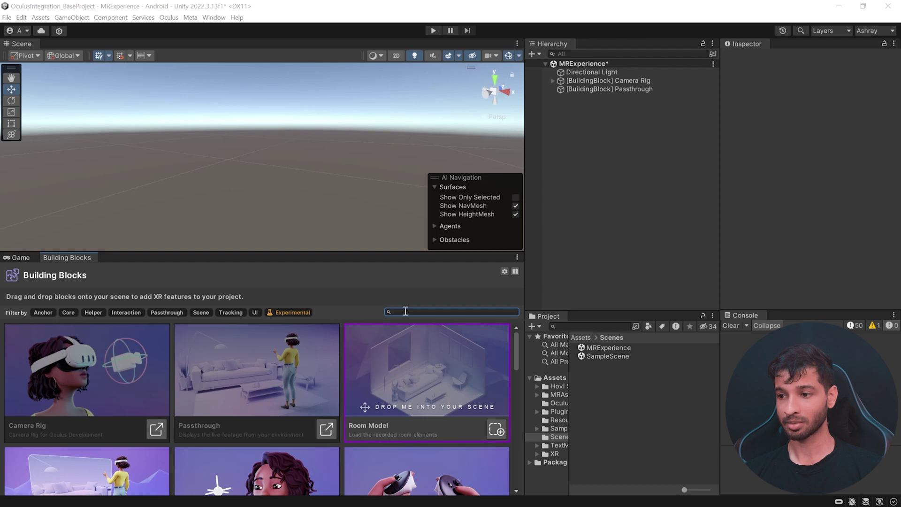
- Search the building blocks for "eff" to add Effect Mesh to the scene, and review the MR Utility Kit's MRUK settings
type("eff")
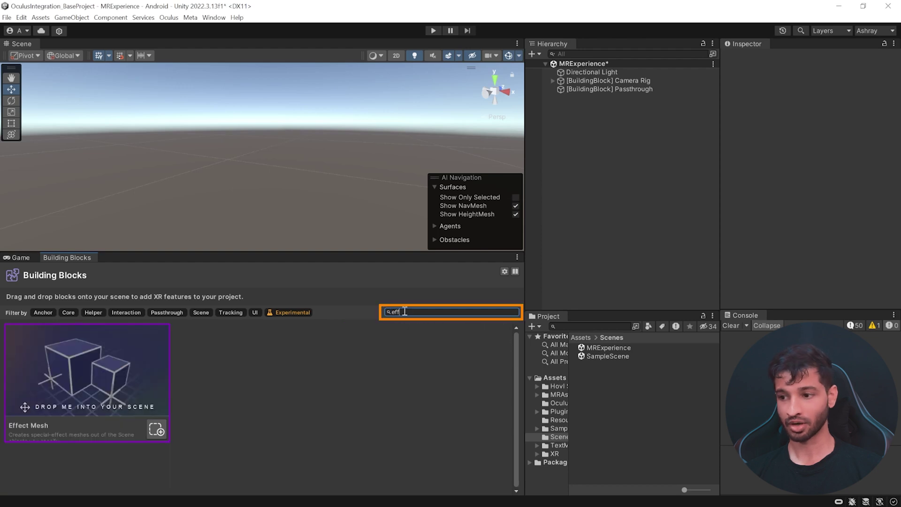
left_click(156, 429)
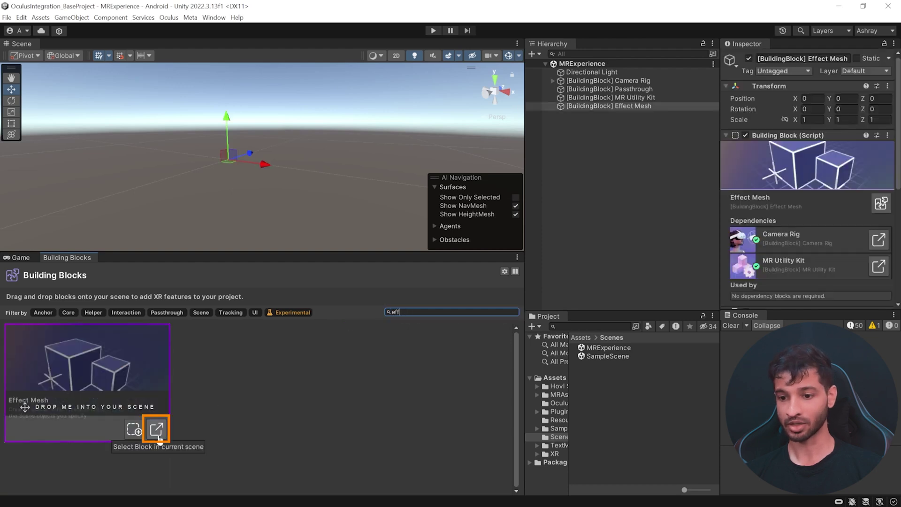
left_click(651, 98)
left_click_drag(898, 107, 898, 215)
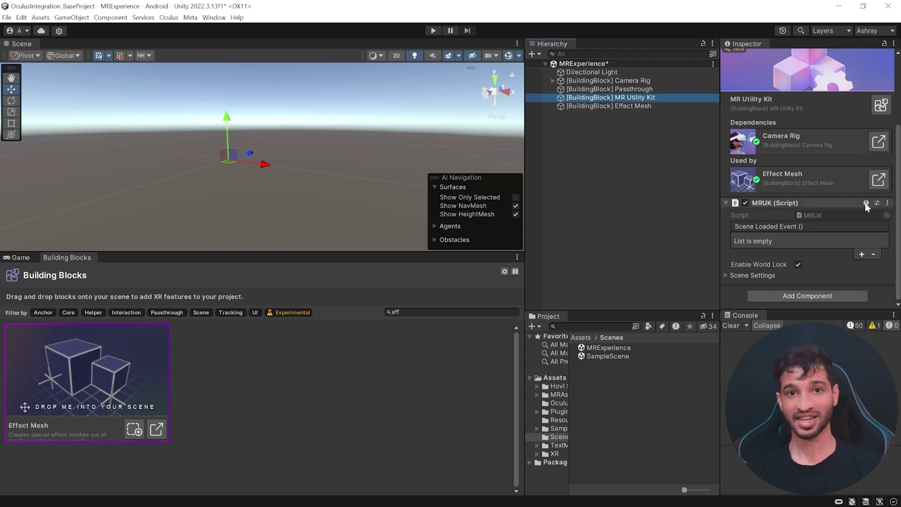
- Enable Add Colliders in the Effect Mesh script of the Effect Mesh building block
left_click(640, 105)
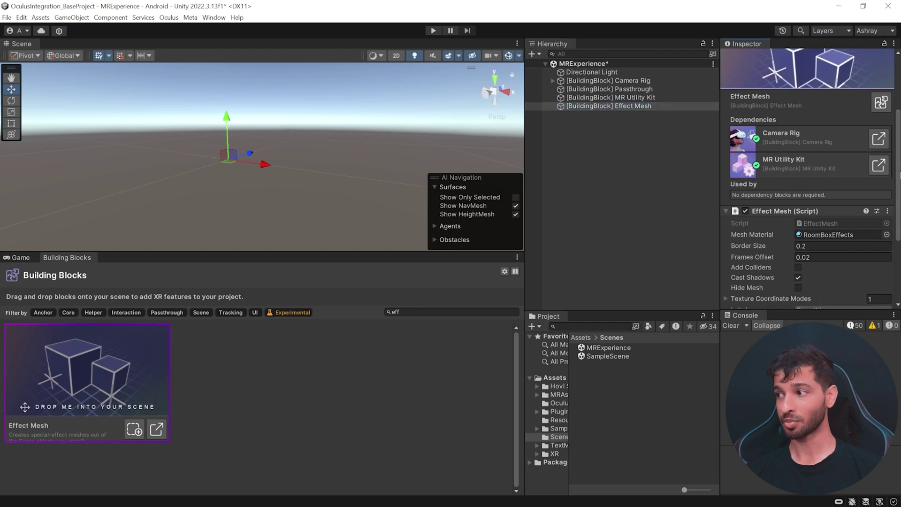
left_click_drag(898, 170, 900, 215)
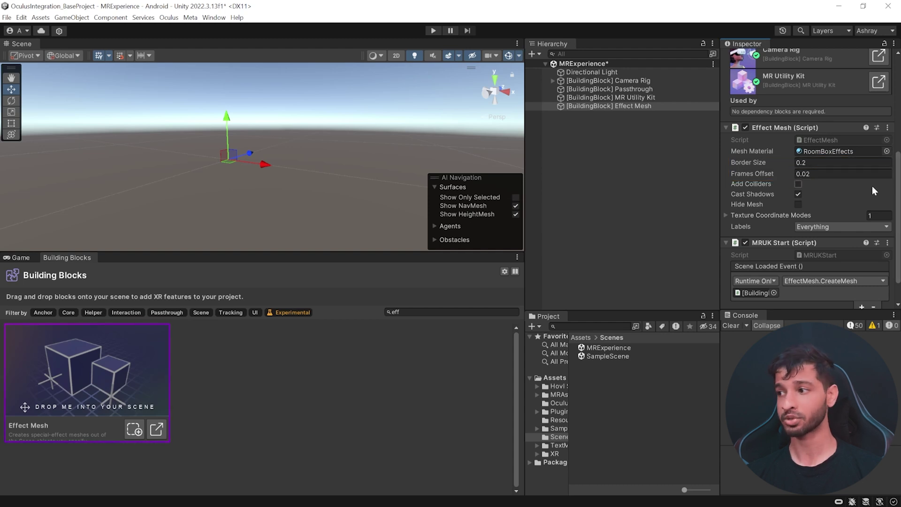
left_click(847, 188)
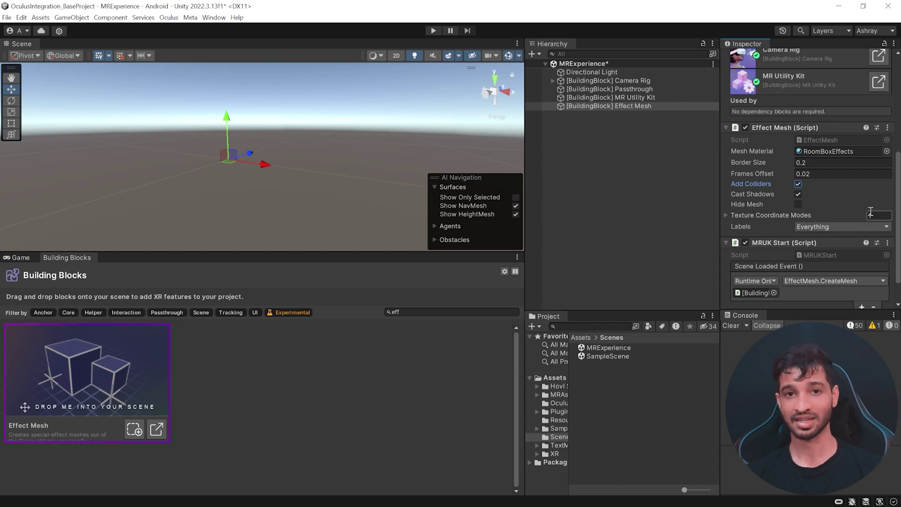
- Try limiting the Effect Mesh labels to FLOOR, and set them back to Everything
scroll(764, 197, "down", 2)
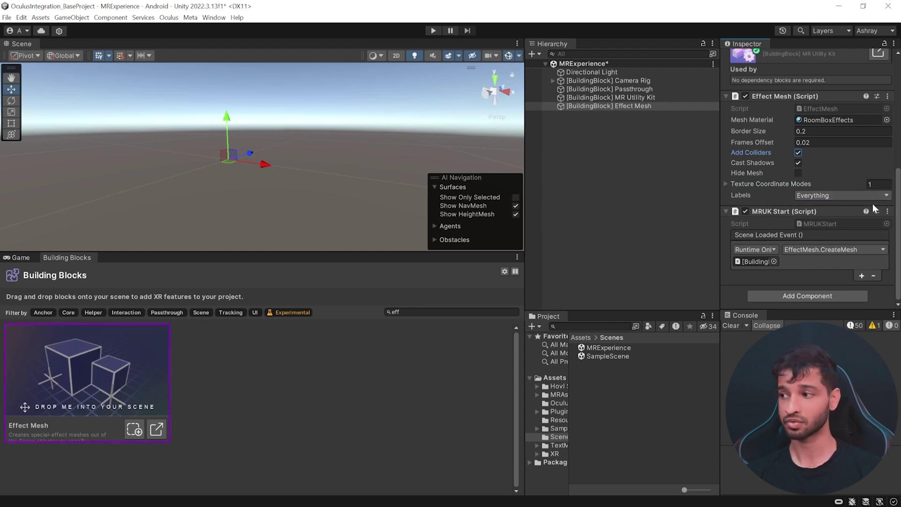
left_click(842, 196)
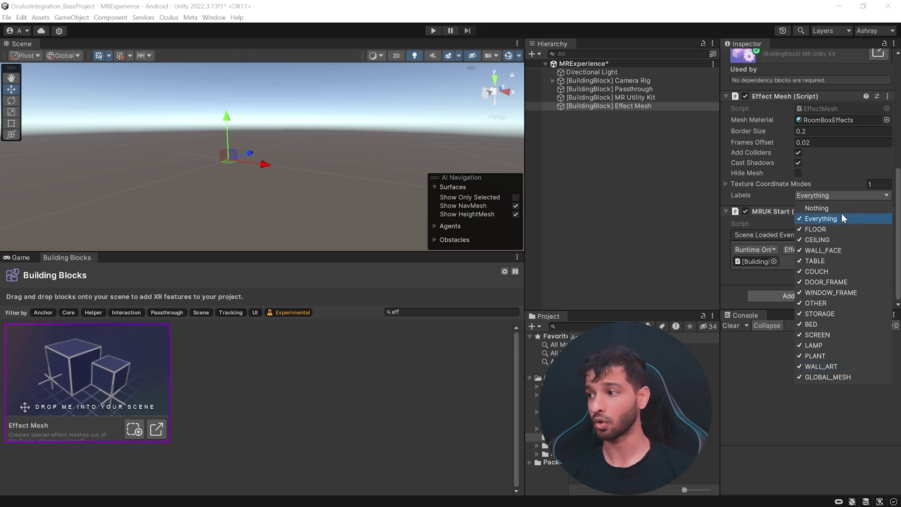
left_click(825, 230)
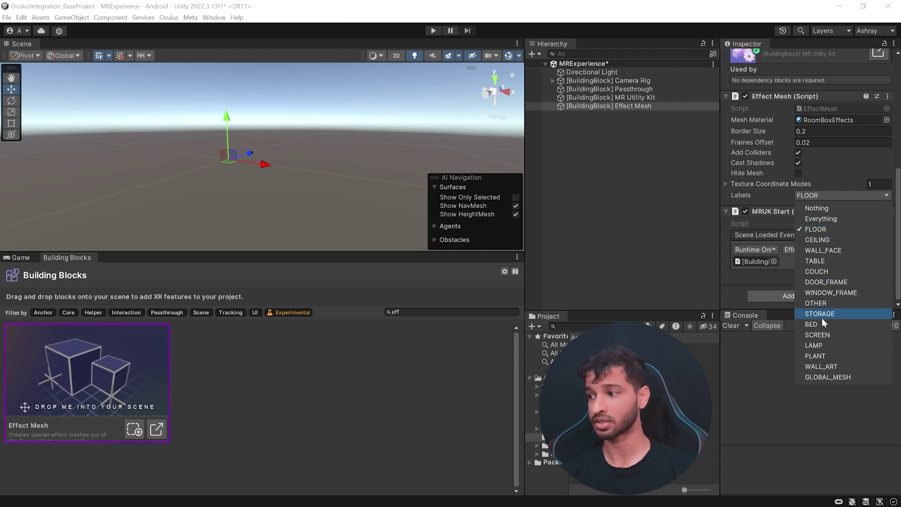
left_click(830, 220)
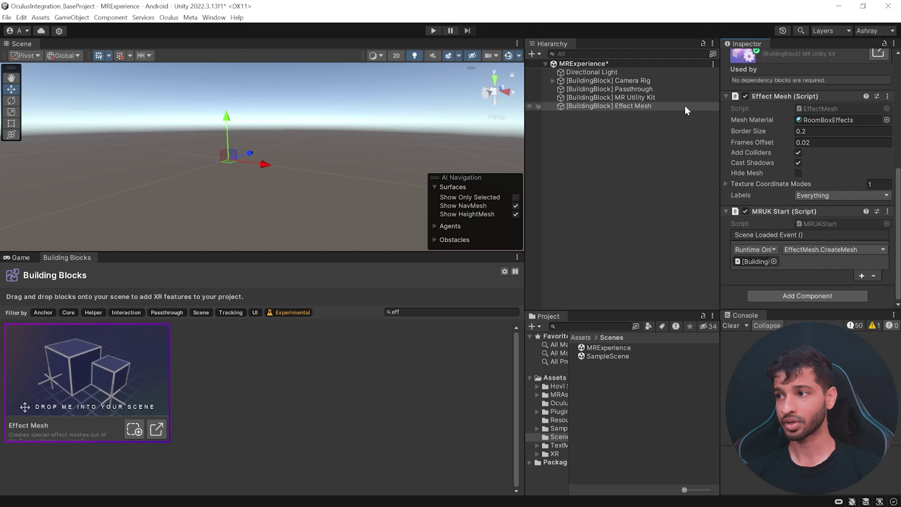
- Set Scene Support to Supported in the Camera Rig's general Quest features, and play the scene
left_click(632, 80)
left_click_drag(898, 148, 898, 244)
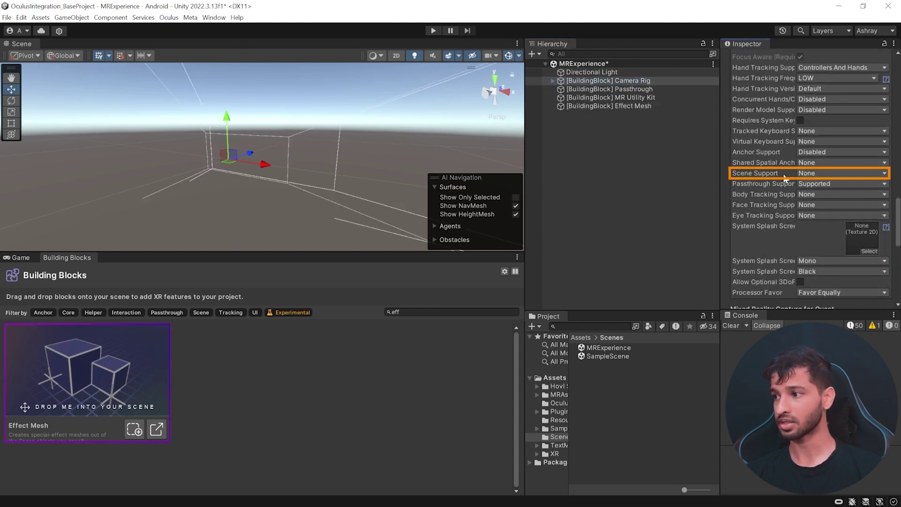
left_click(808, 173)
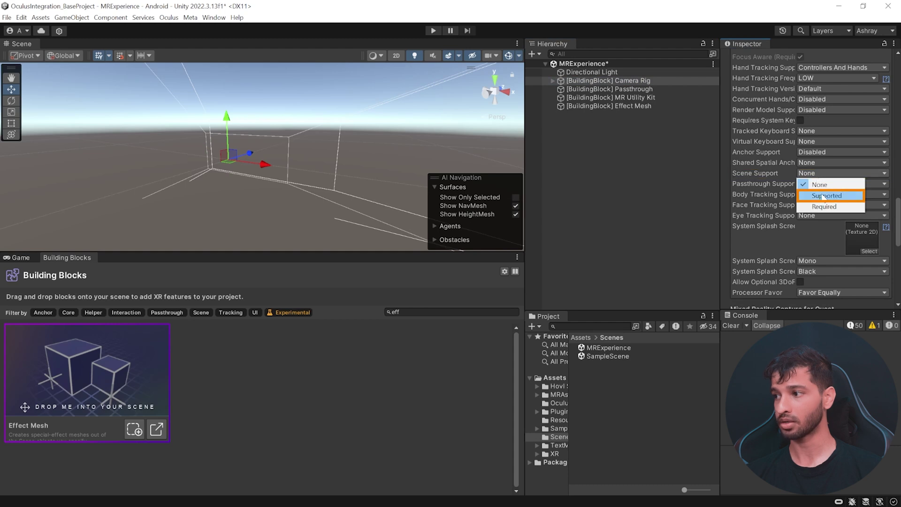
left_click(821, 194)
left_click(620, 185)
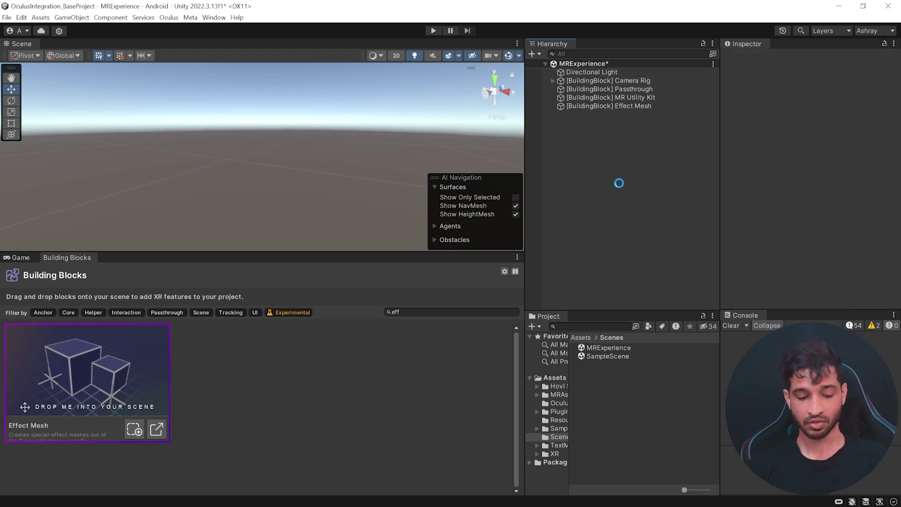
left_click(433, 30)
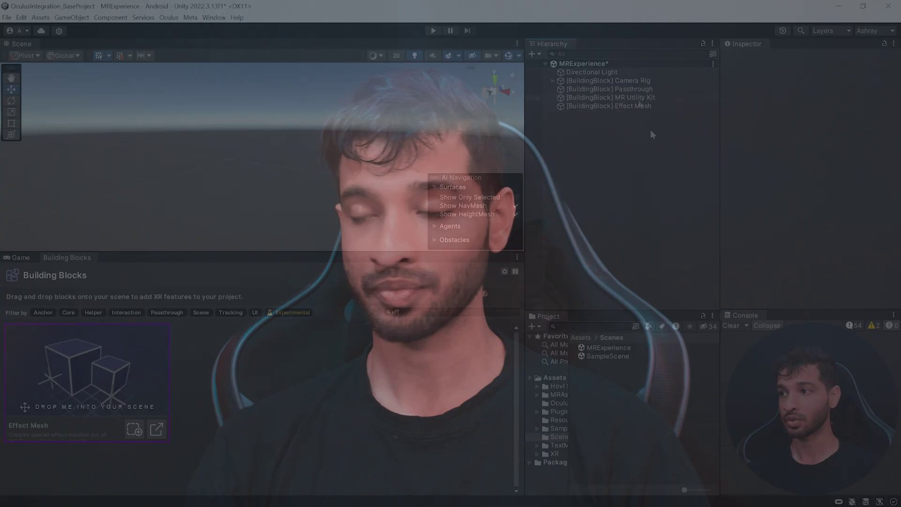
- Duplicate the Effect Mesh building block and rename the two copies Effect Mesh Floor and Effect Mesh Rest, keeping the [BuildingBlock] prefix
left_click(639, 107)
key("ctrl+d")
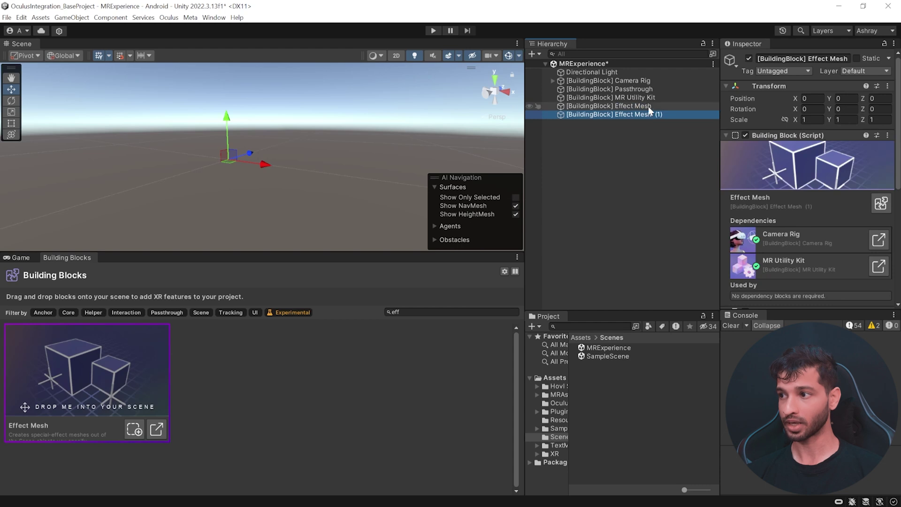
left_click(655, 107)
left_click(656, 106)
type("Floor")
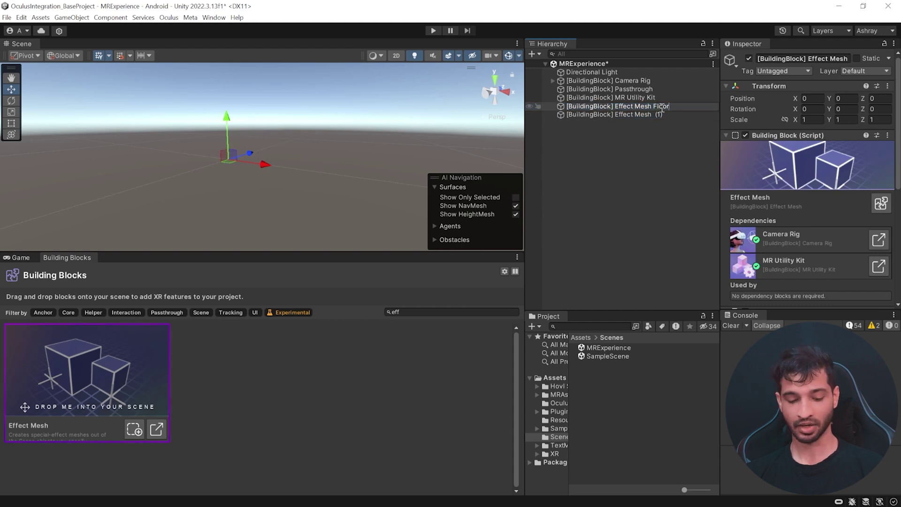
left_click(661, 114)
double_click(658, 115)
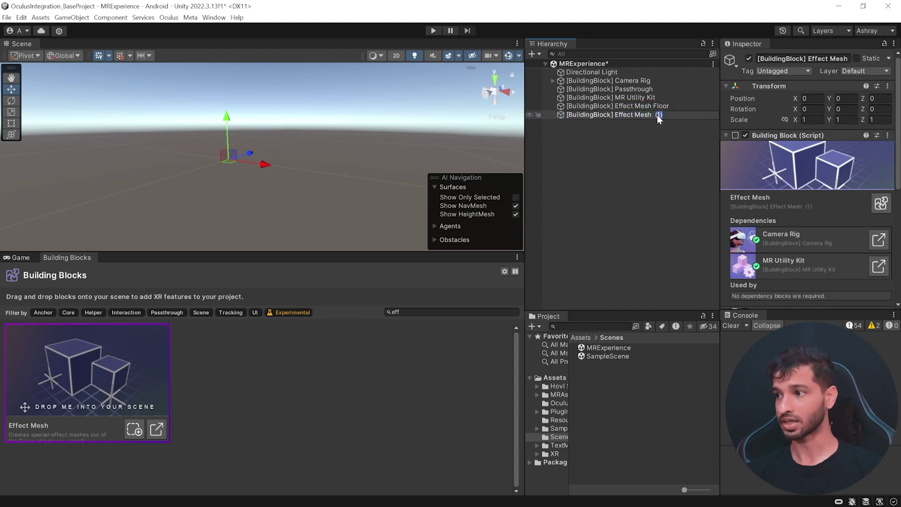
- Set the mesh material of Effect Mesh Floor to BROWN_Door
left_click(669, 106)
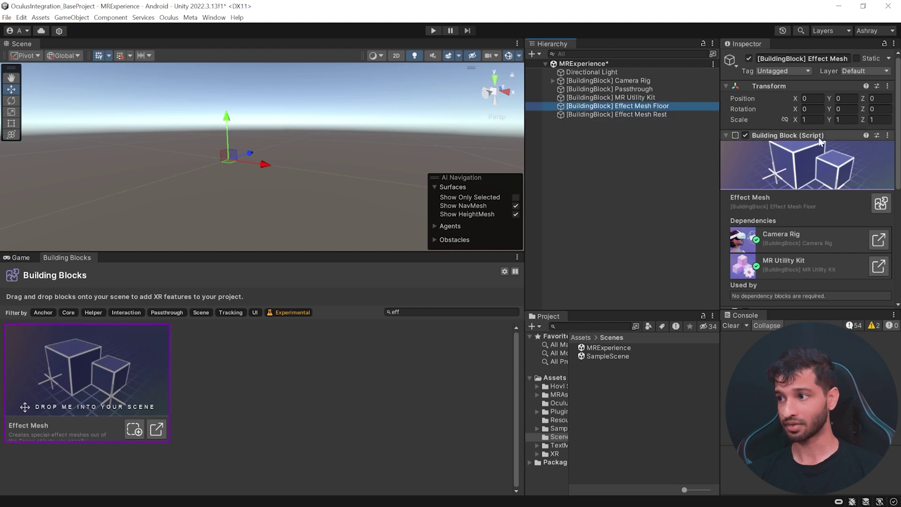
scroll(895, 188, "down", 5)
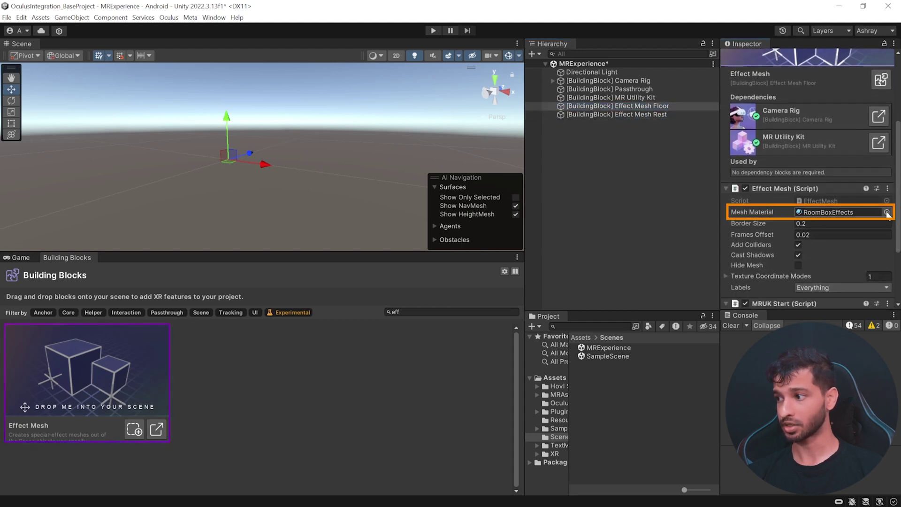
left_click(885, 210)
type("brown")
key("Down")
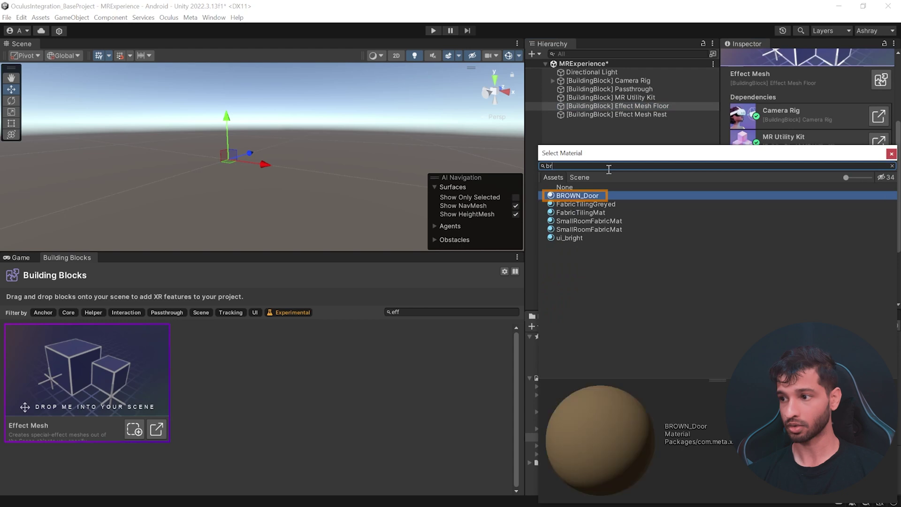
key("Return")
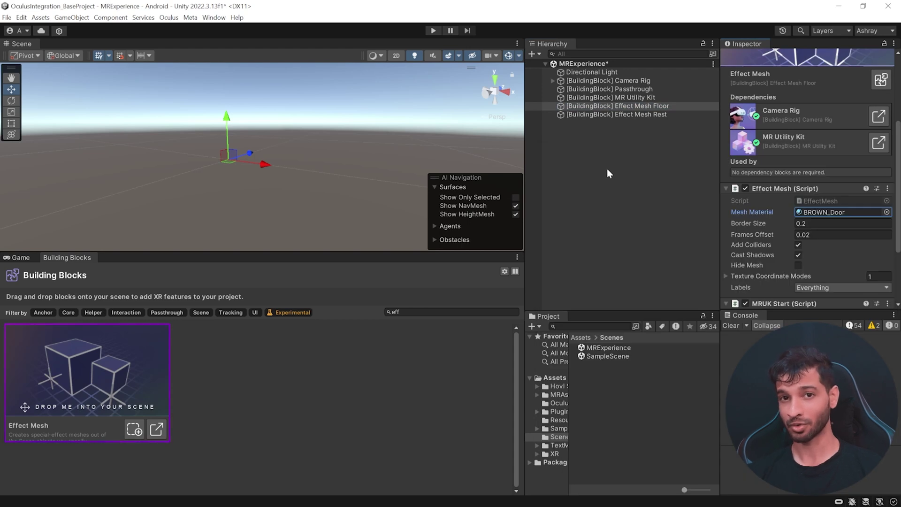
- Limit the labels of Effect Mesh Floor to FLOOR only
scroll(898, 237, "down", 3)
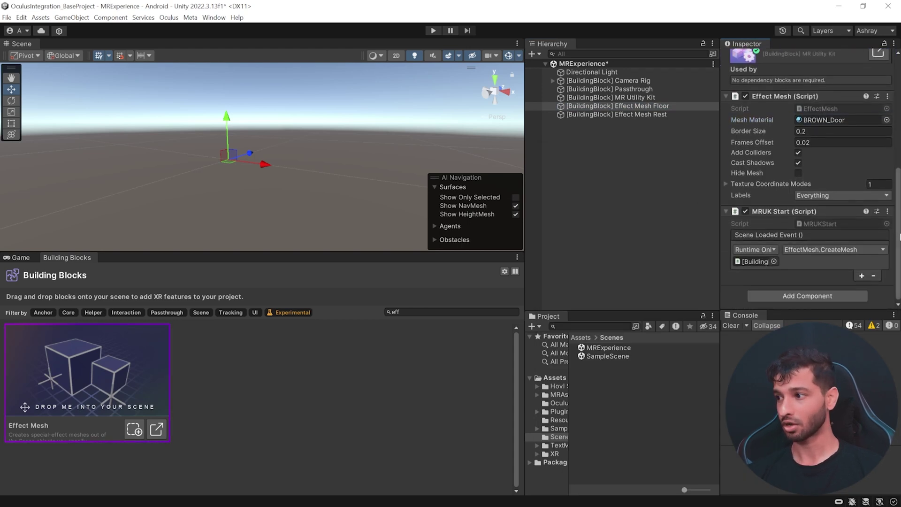
left_click(817, 198)
left_click(815, 208)
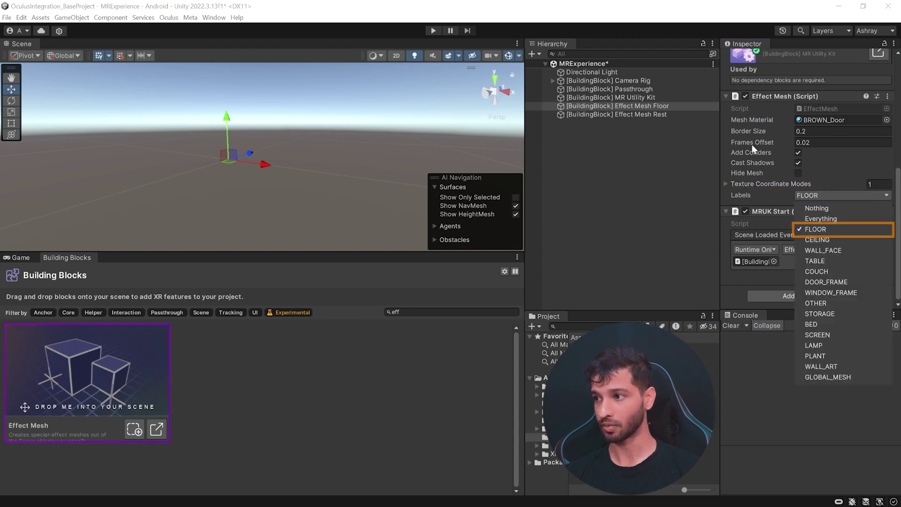
- Exclude FLOOR from the labels of Effect Mesh Rest, and play the saved scene
left_click(624, 115)
left_click(623, 115)
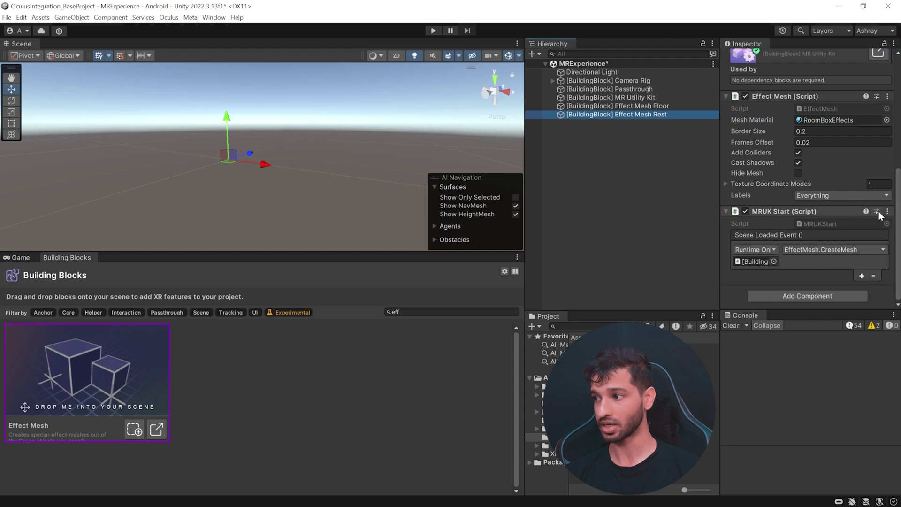
left_click(829, 197)
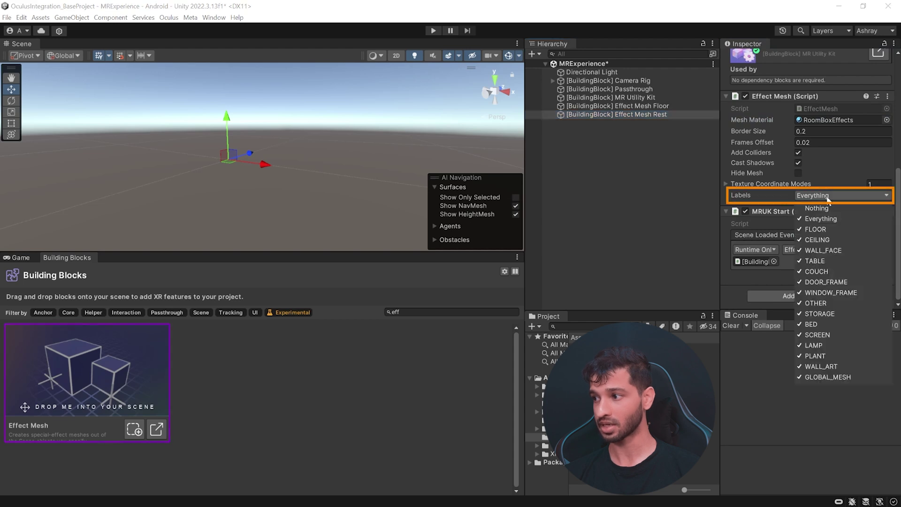
left_click(816, 229)
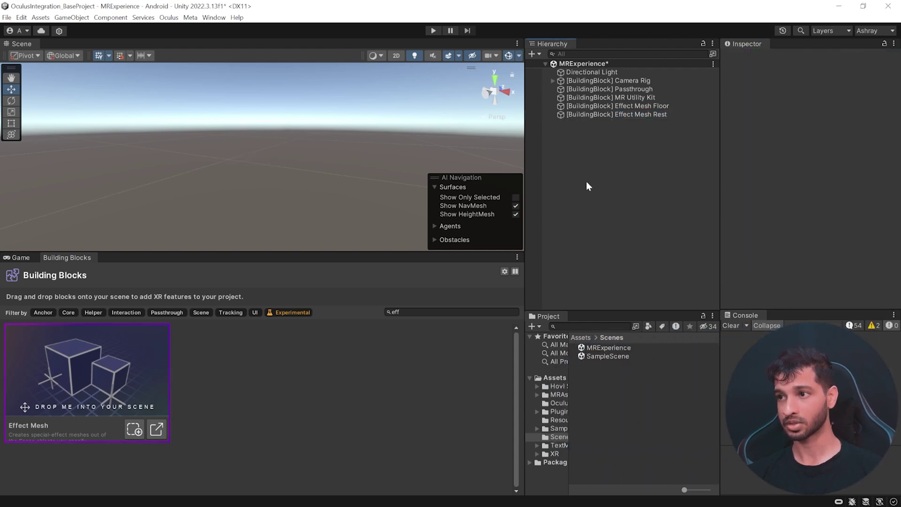
key("ctrl+s")
left_click(428, 32)
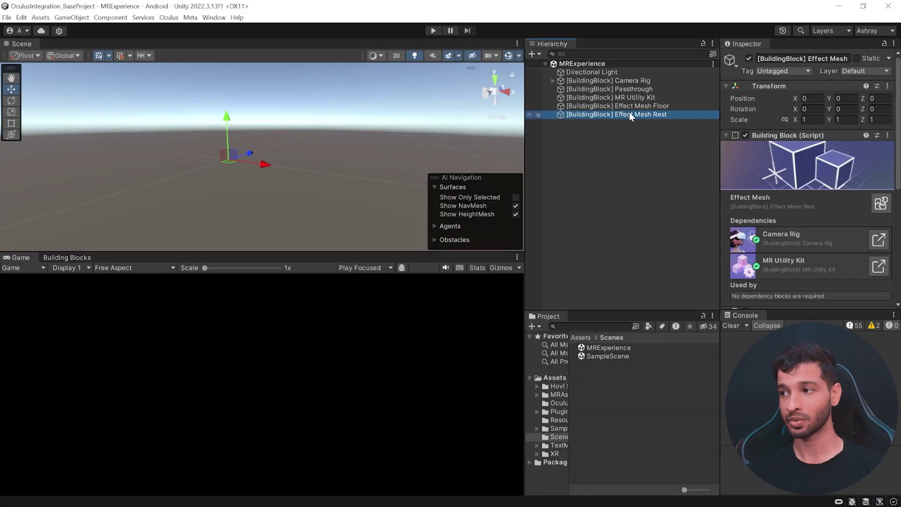
- Remove the MRUK Start script from both Effect Mesh Floor and Effect Mesh Rest
left_click(635, 107)
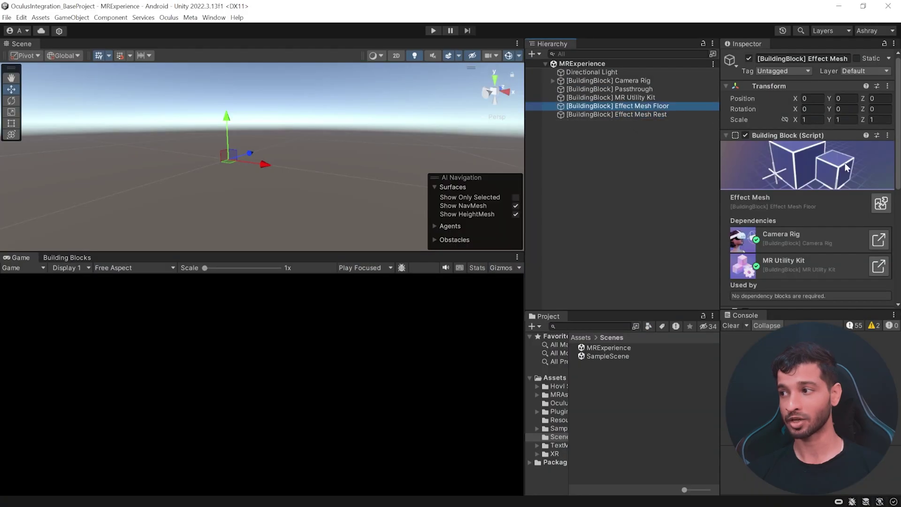
scroll(845, 162, "down", 5)
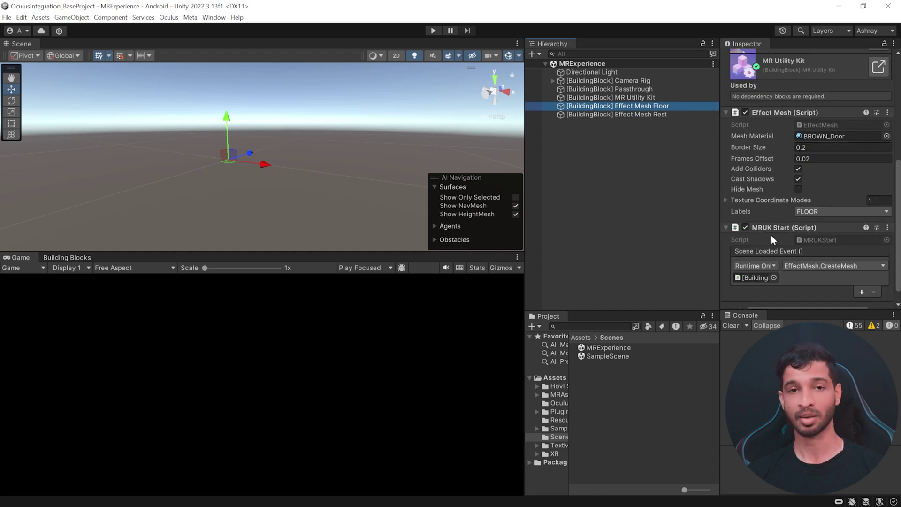
left_click(643, 114)
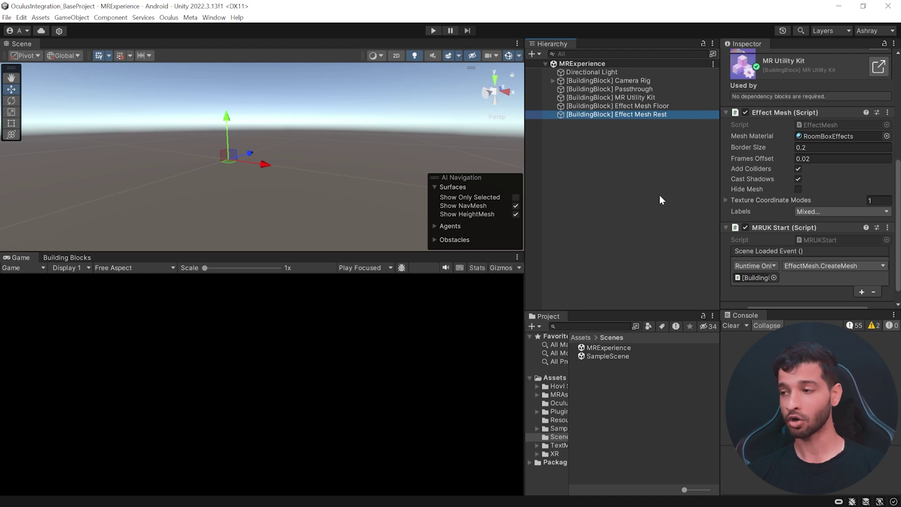
left_click(656, 108, "ctrl")
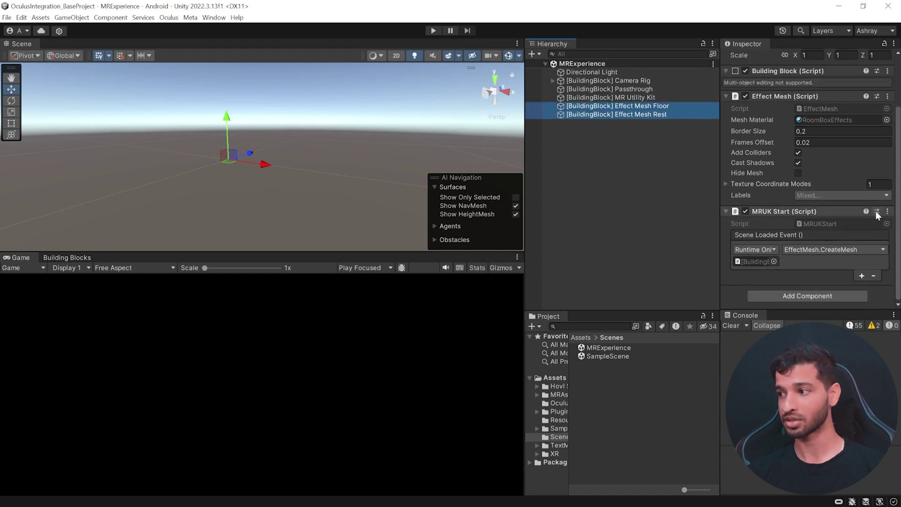
left_click(888, 212)
left_click(853, 235)
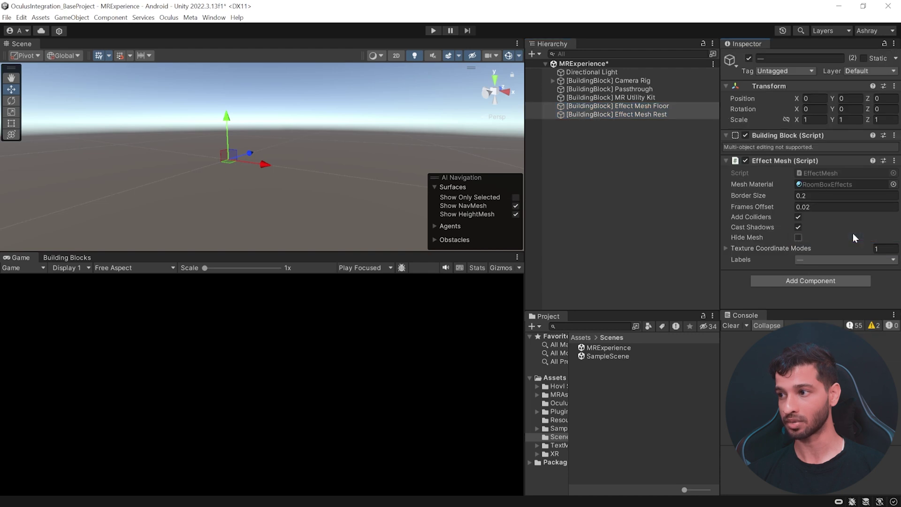
- Add two Scene Loaded Event entries to the MR Utility Kit's MRUK script, assigning Effect Mesh Floor and Effect Mesh Rest as their objects
left_click(635, 97)
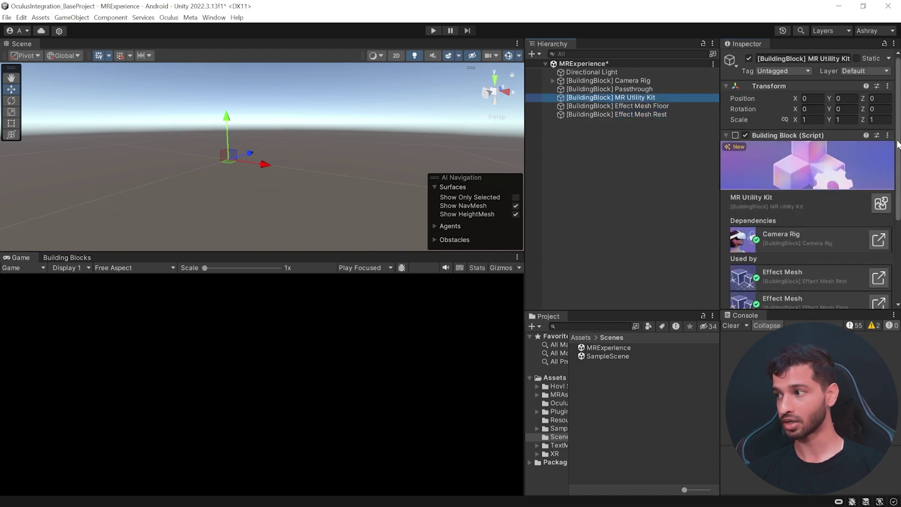
left_click_drag(898, 144, 899, 238)
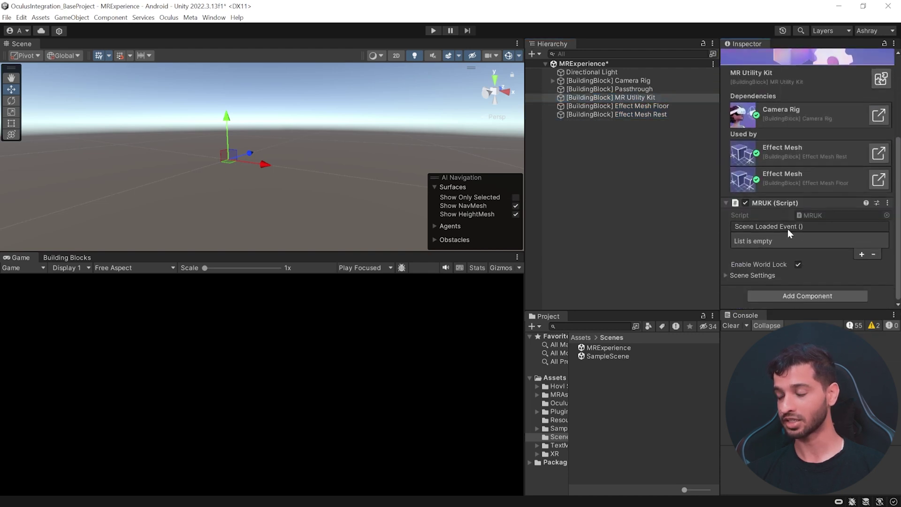
left_click(861, 255)
left_click(863, 268)
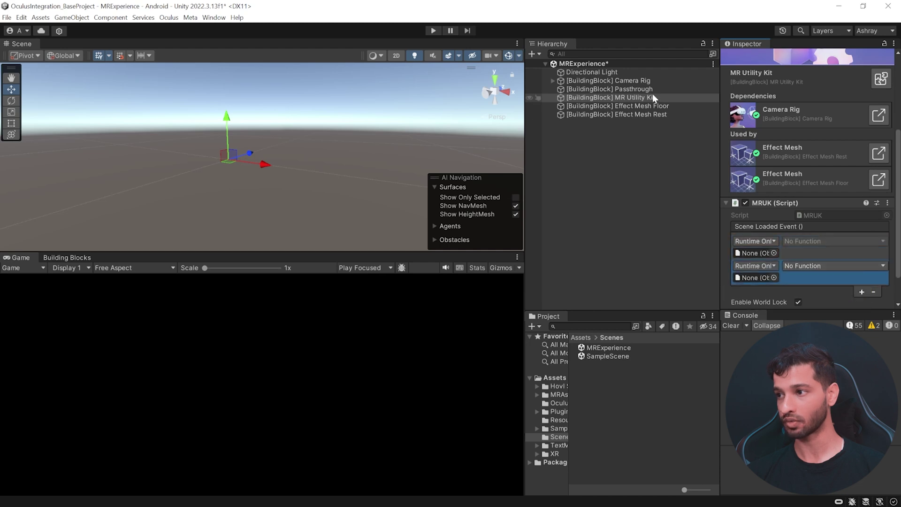
left_click_drag(678, 98, 750, 260)
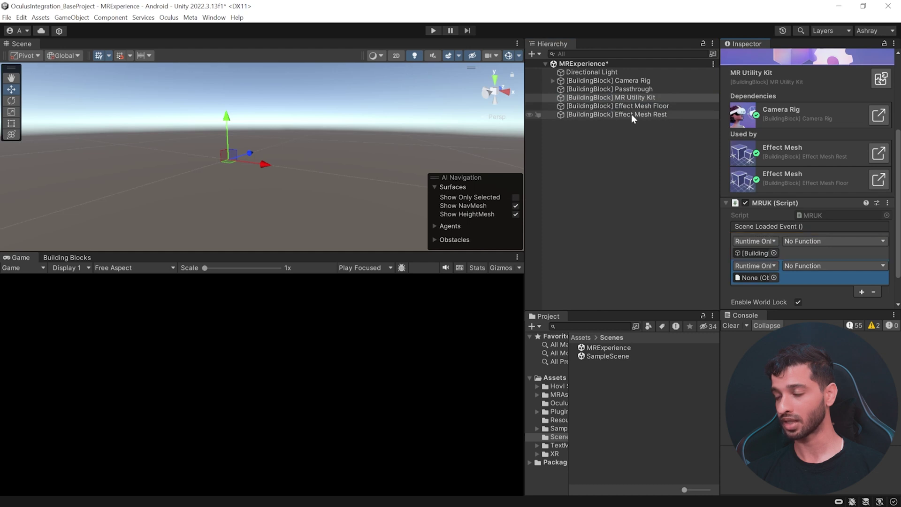
left_click_drag(632, 114, 752, 279)
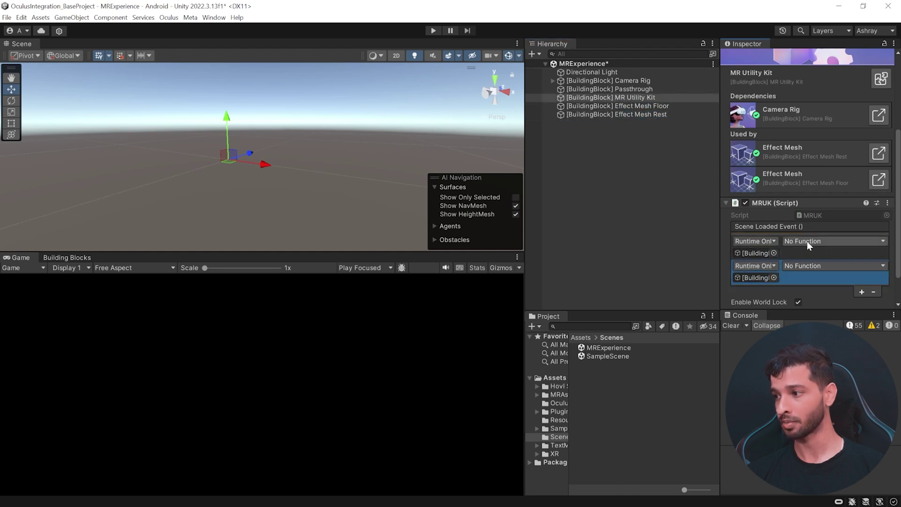
- Set the function of both Scene Loaded Event entries to EffectMesh.CreateMesh without a room parameter
left_click(809, 242)
mouse_move(804, 300)
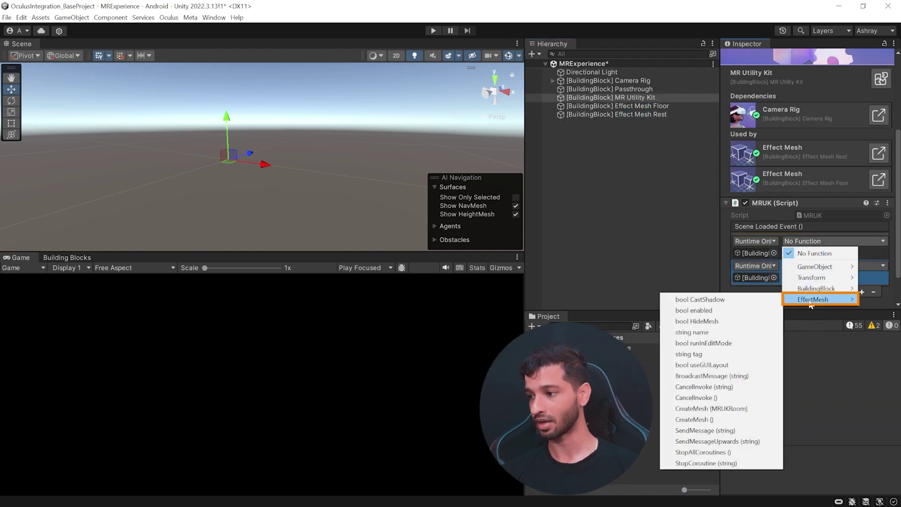
left_click(703, 420)
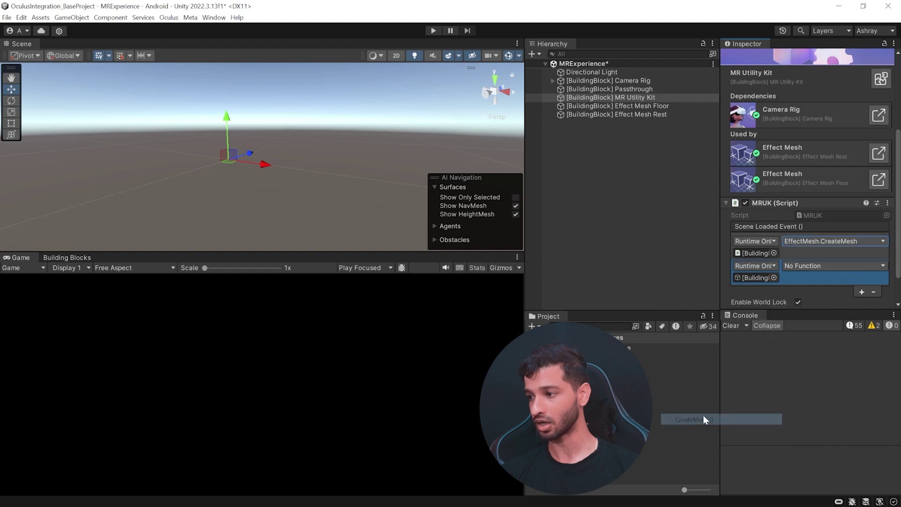
left_click(804, 267)
mouse_move(817, 324)
left_click(694, 444)
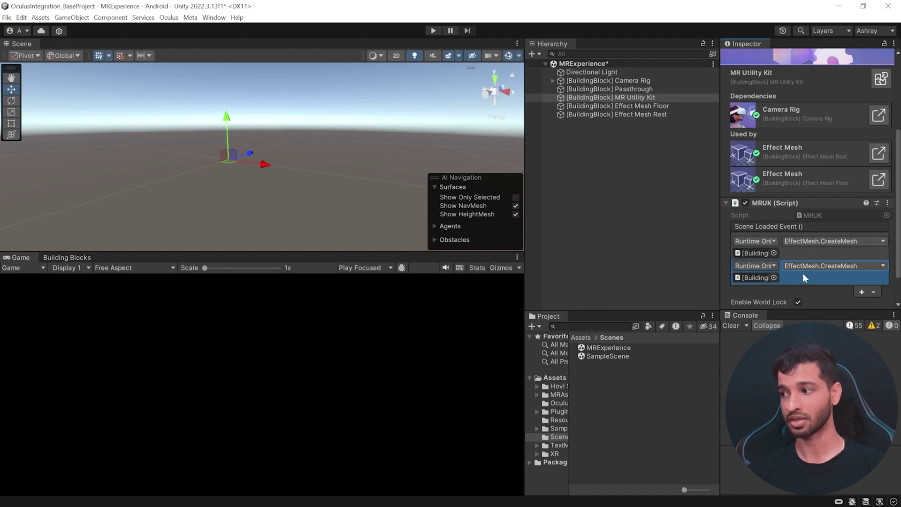
left_click(862, 292)
scroll(860, 276, "down", 3)
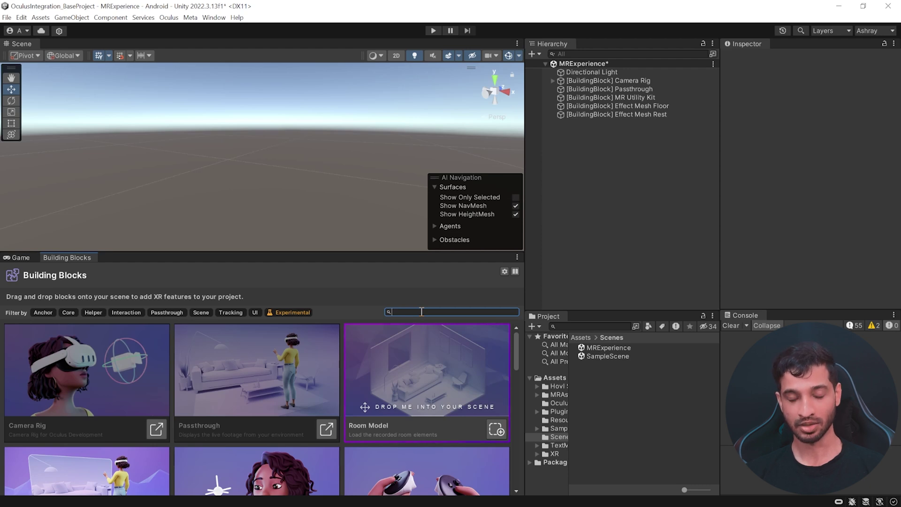
- Search the building blocks for "con" and add Controller Tracking to the scene
type("co")
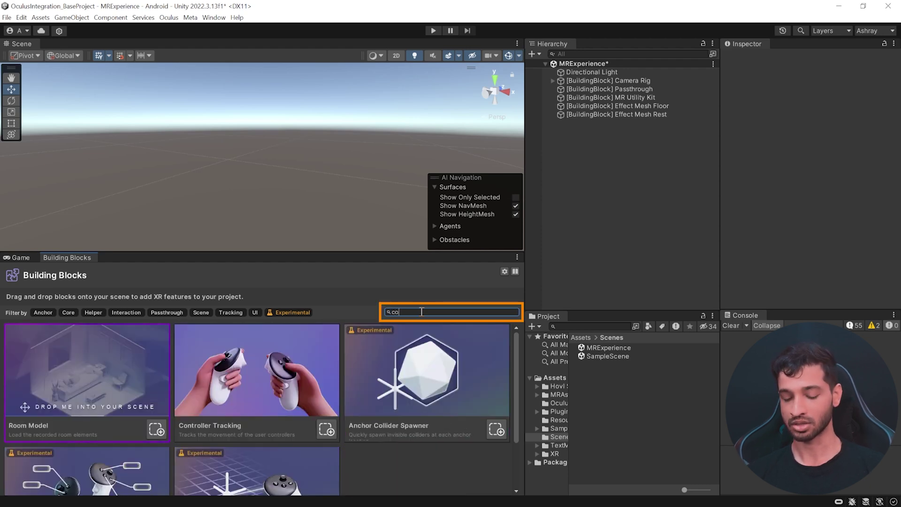
type("n")
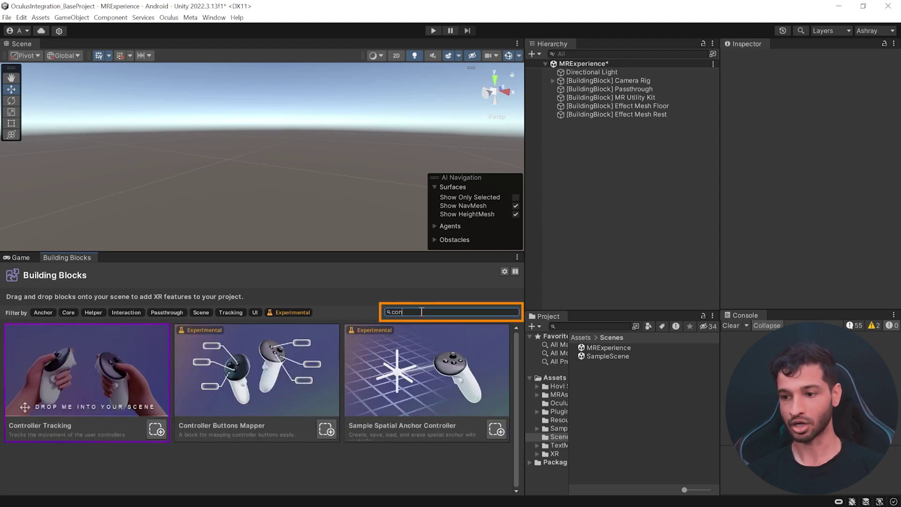
left_click(156, 429)
- Search the building blocks for "han" and add Hand Tracking to the scene
key("BackSpace")
key("BackSpace")
key("BackSpace")
type("han")
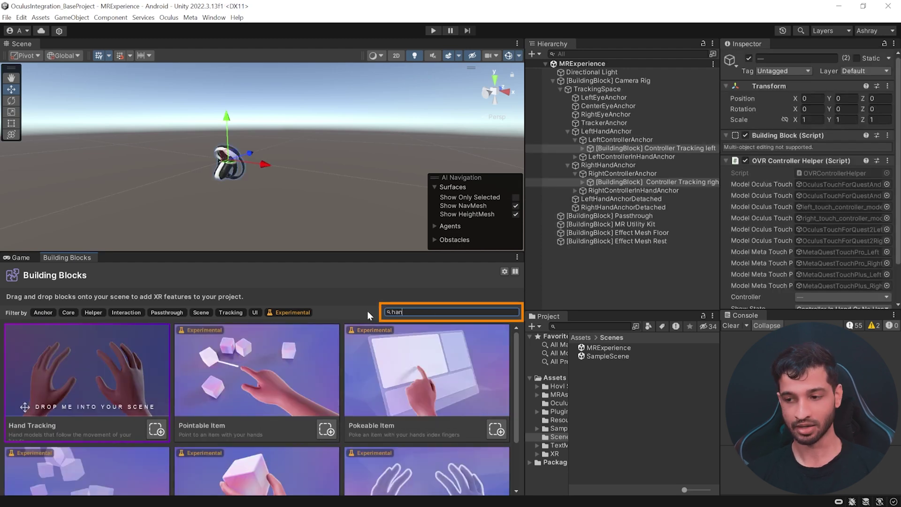
left_click(156, 429)
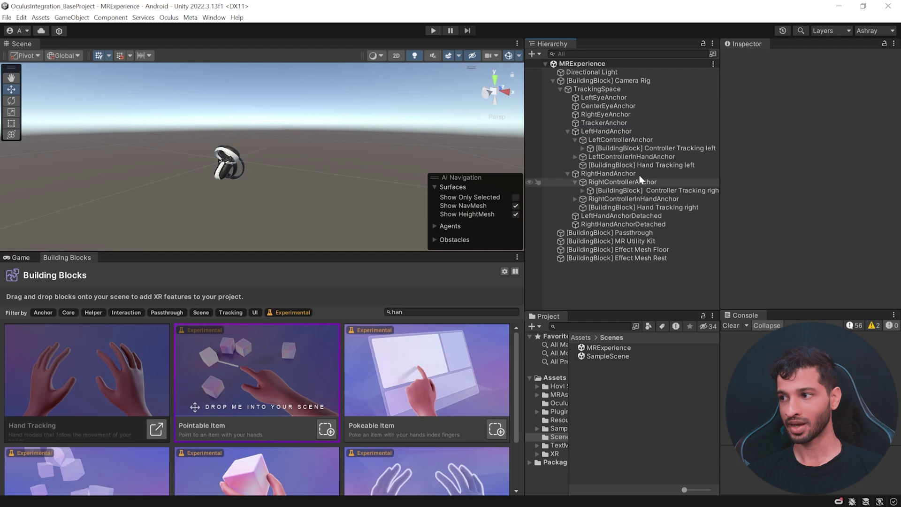
- Inspect the left and right Controller Tracking and Hand Tracking blocks under the camera rig, and play the scene to test them
left_click(632, 149)
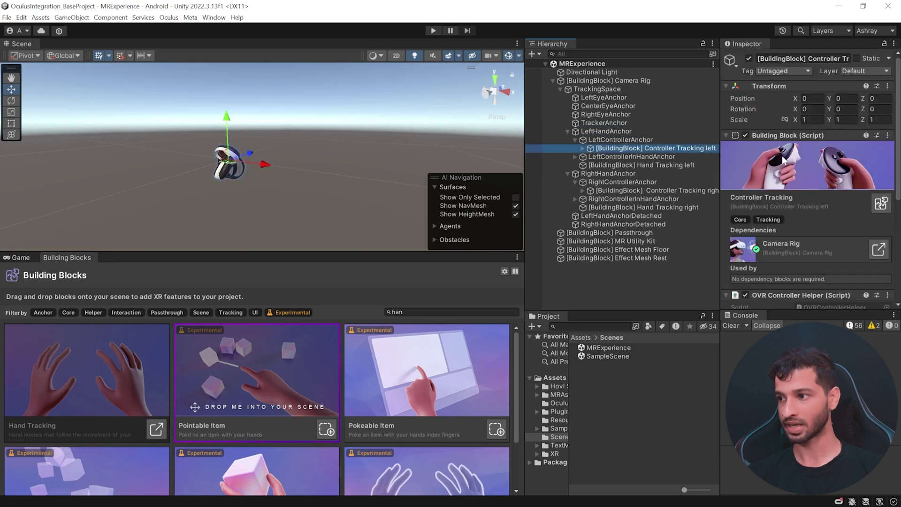
left_click(662, 165)
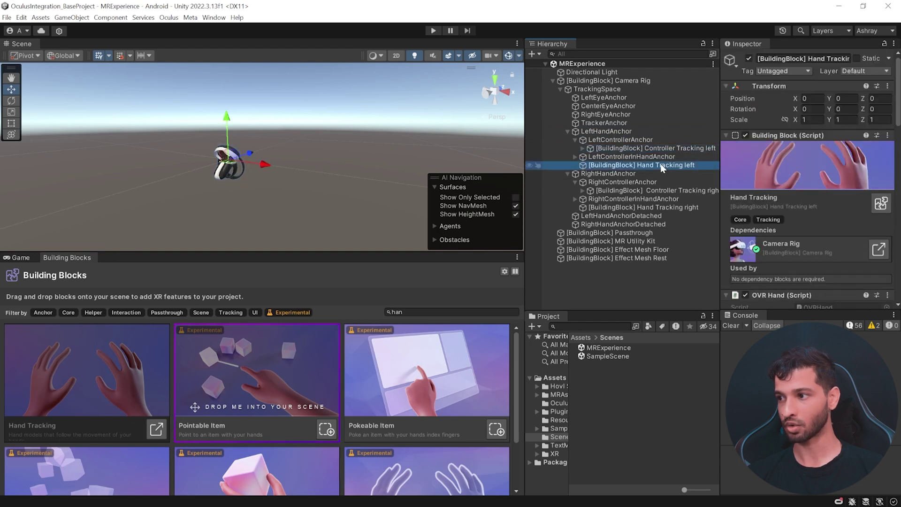
left_click(664, 190)
left_click(670, 208)
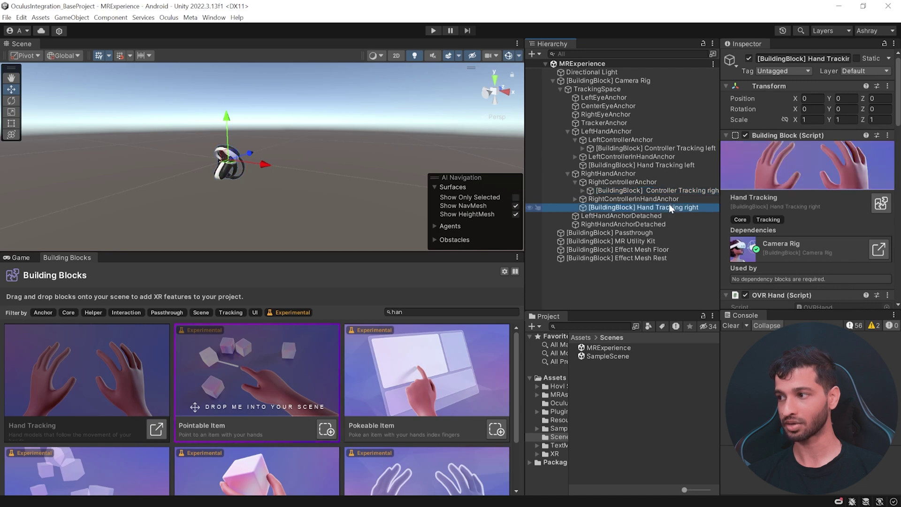
left_click(434, 30)
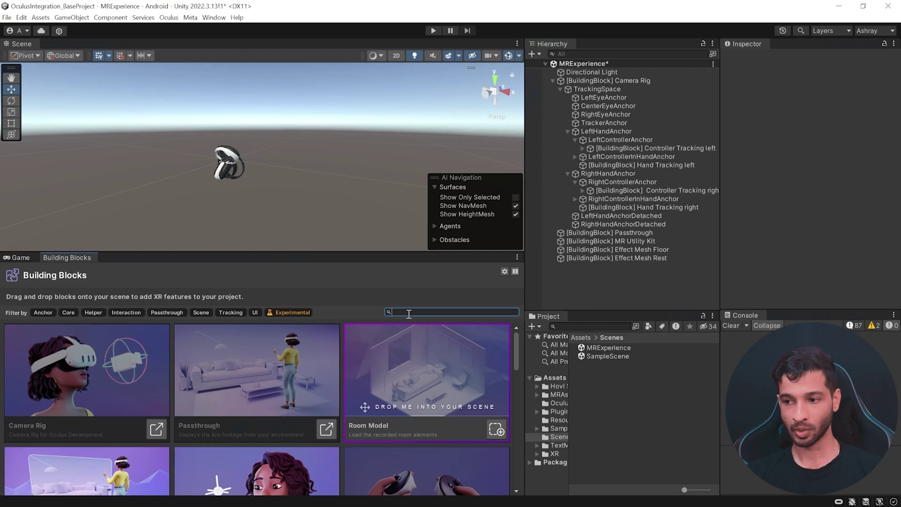
- Search the building blocks for "Gr" and add Grabbable Item to the scene
left_click(409, 313)
type("Gr")
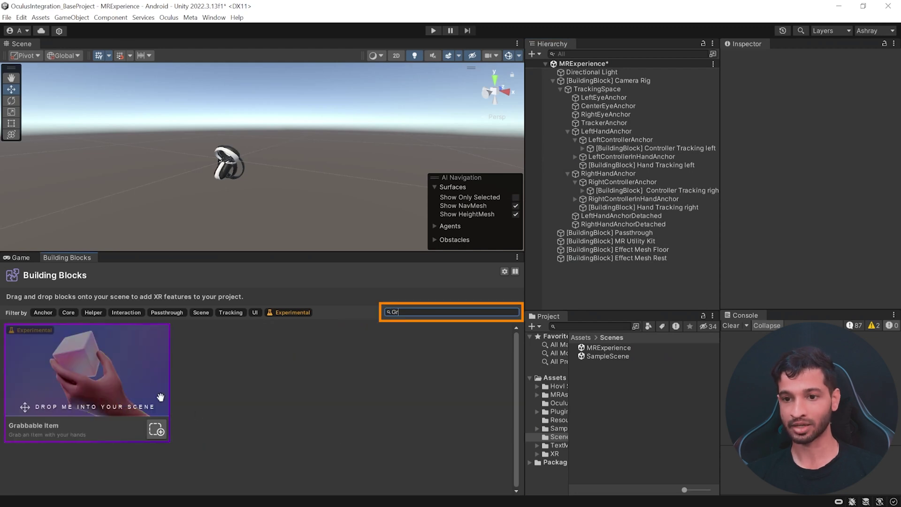
left_click(156, 430)
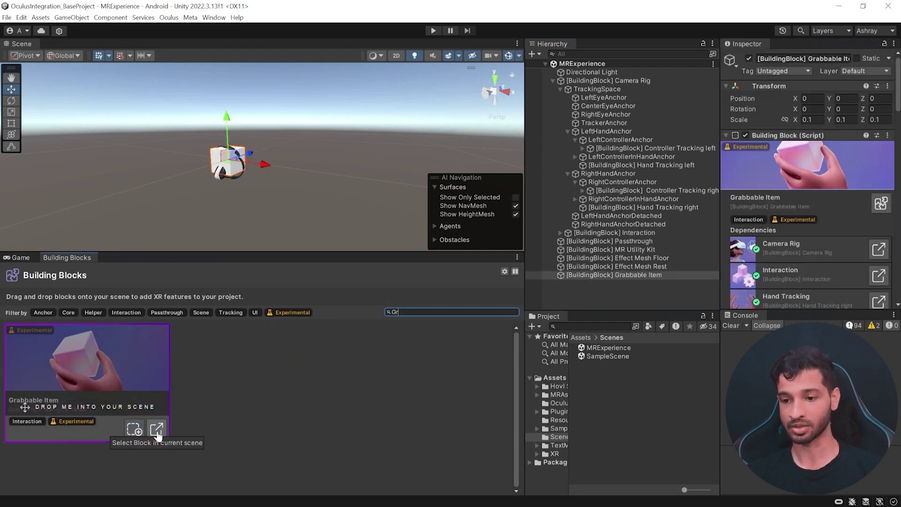
- Examine the Left Grab and Right Grab blocks under the Interaction block, and delete the Grabbable Item from the scene
left_click(560, 233)
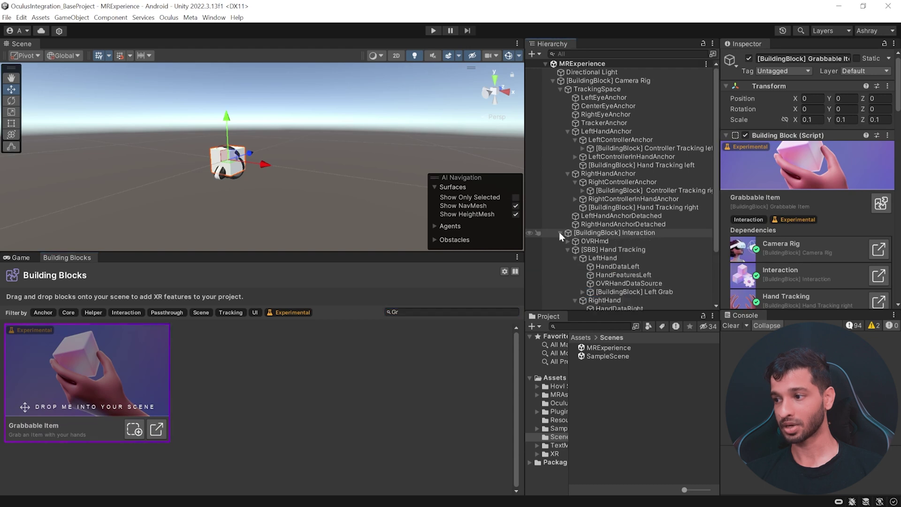
left_click(633, 232)
scroll(633, 233, "down", 3)
left_click(648, 228)
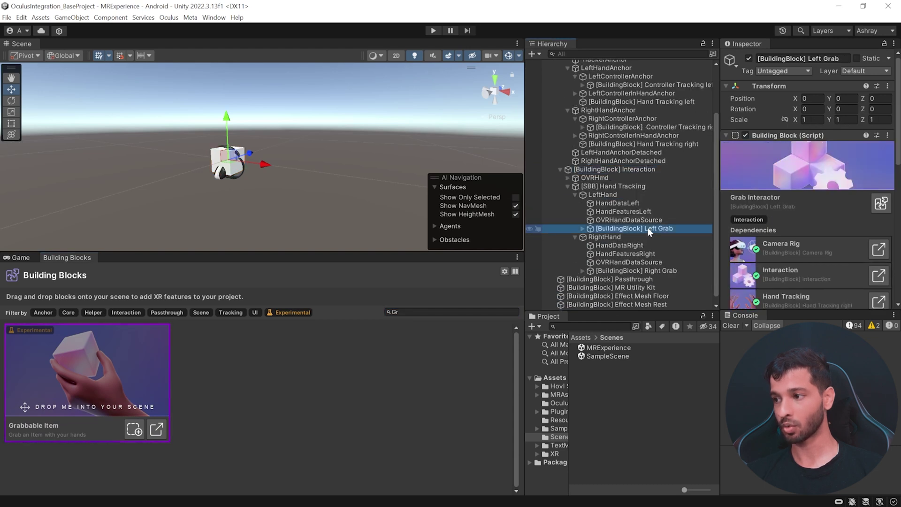
left_click(660, 270, "ctrl")
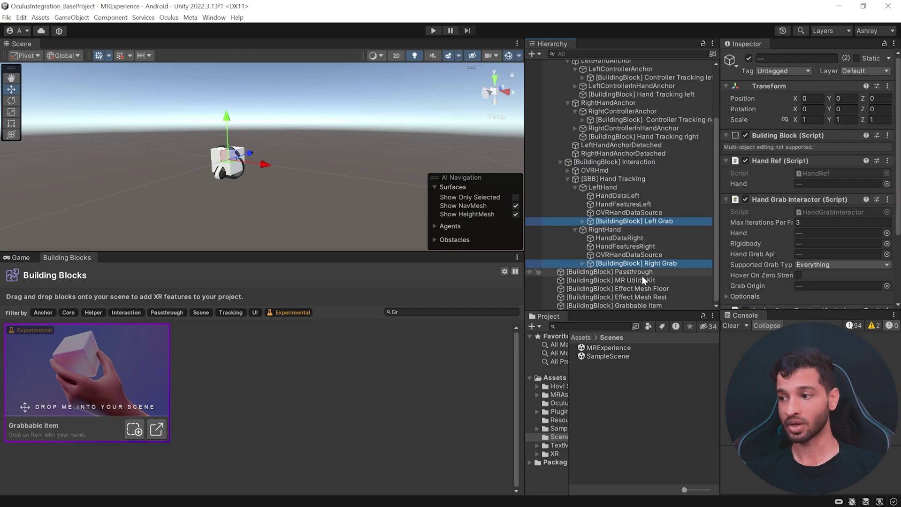
left_click(625, 306)
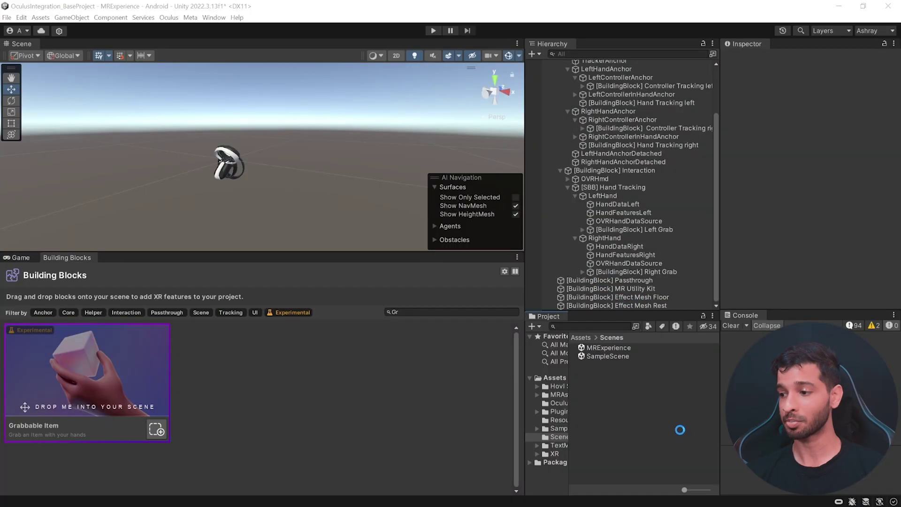
left_click_drag(512, 171, 512, 189)
left_click_drag(520, 285, 516, 317)
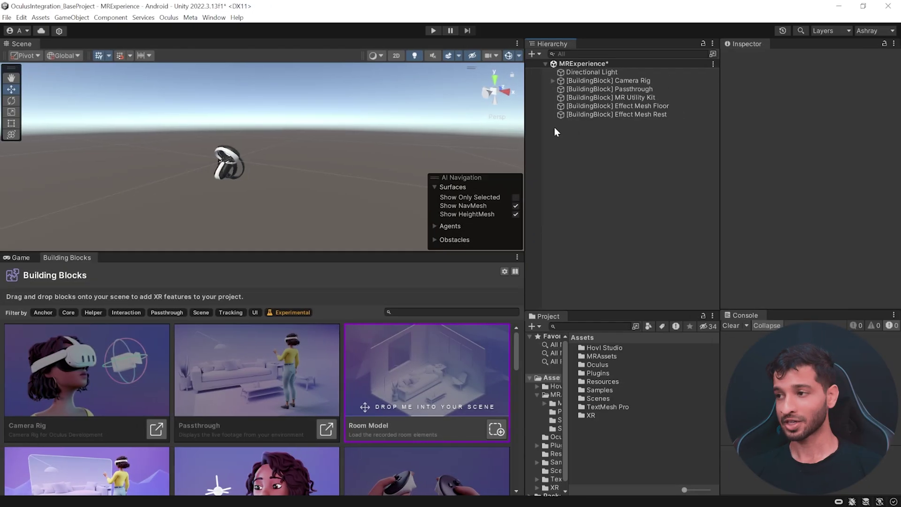
- Create an empty object named EnemySpawner in the scene
right_click(554, 127)
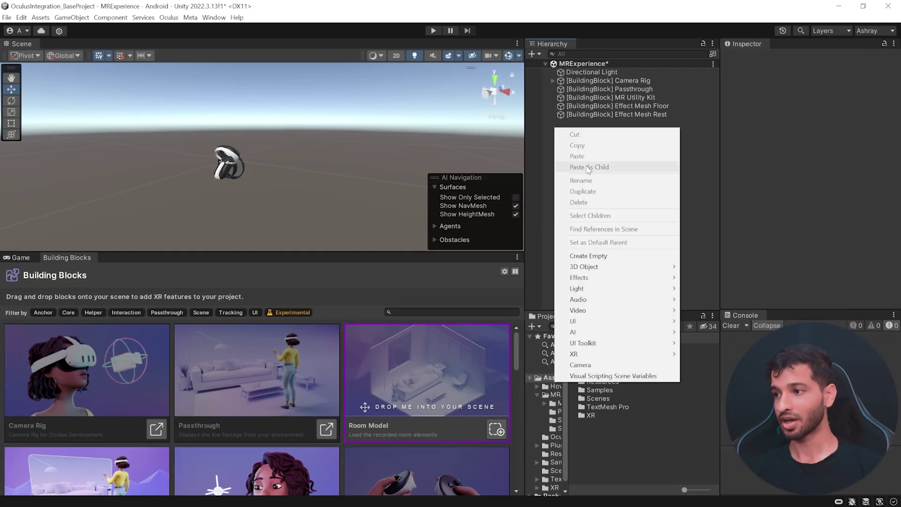
left_click(608, 257)
type("Enem")
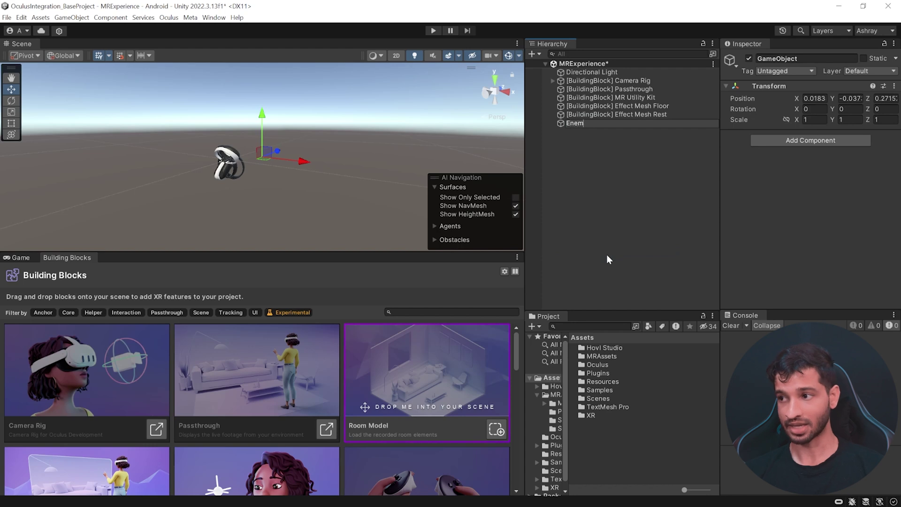
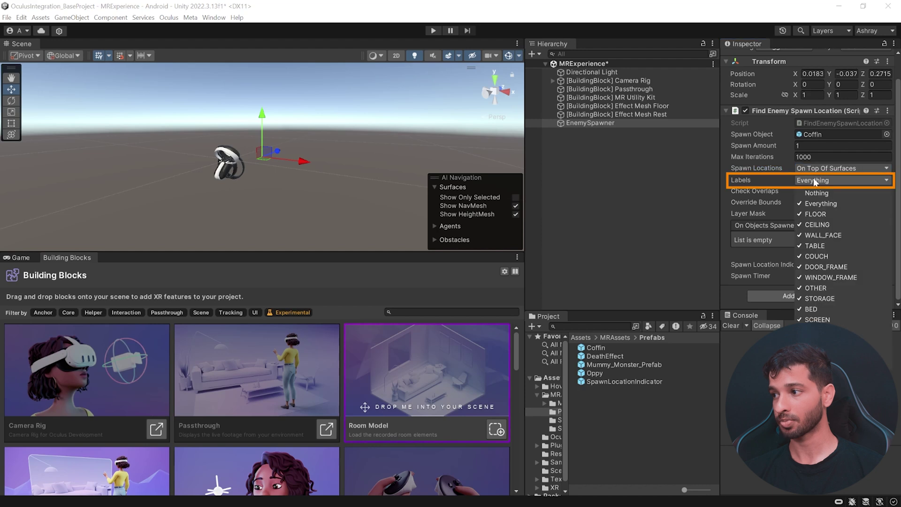
- In EnemySpawner's Find Enemy Spawn Location script, limit the labels to FLOOR, assign the SpawnLocationIndicator prefab as location indicator, and set the spawn timer to 7
left_click(818, 193)
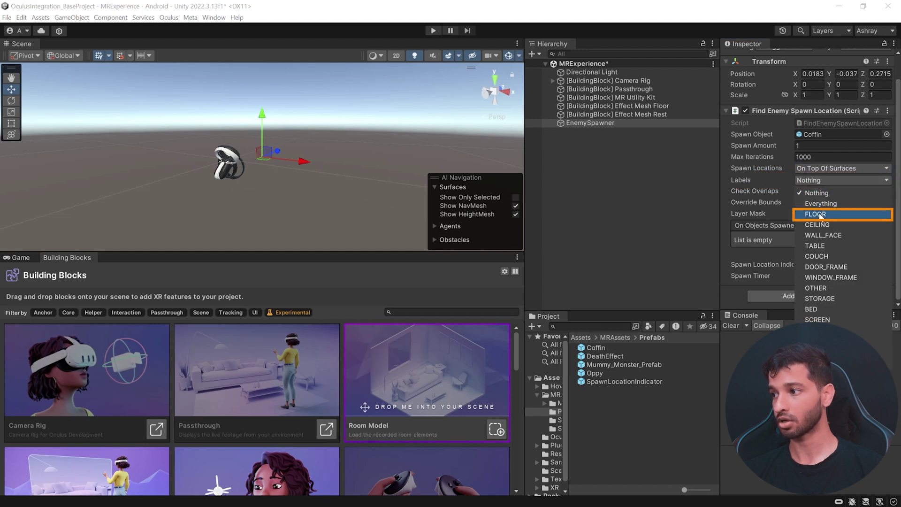
left_click(756, 286)
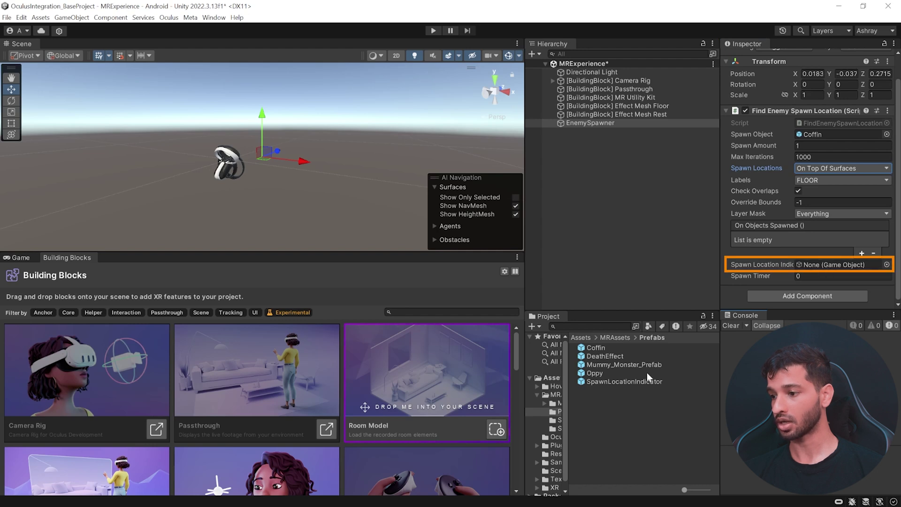
left_click_drag(628, 385, 833, 265)
left_click(806, 280)
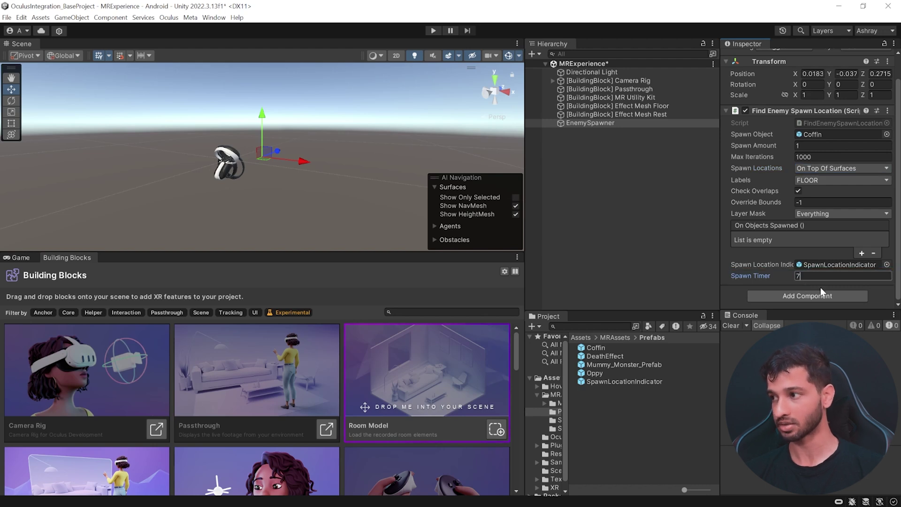
- Create an empty object named NavMeshGenerator and add the Generate Nav Mesh component to it
right_click(558, 139)
left_click(597, 265)
type("NavMeshGenerator")
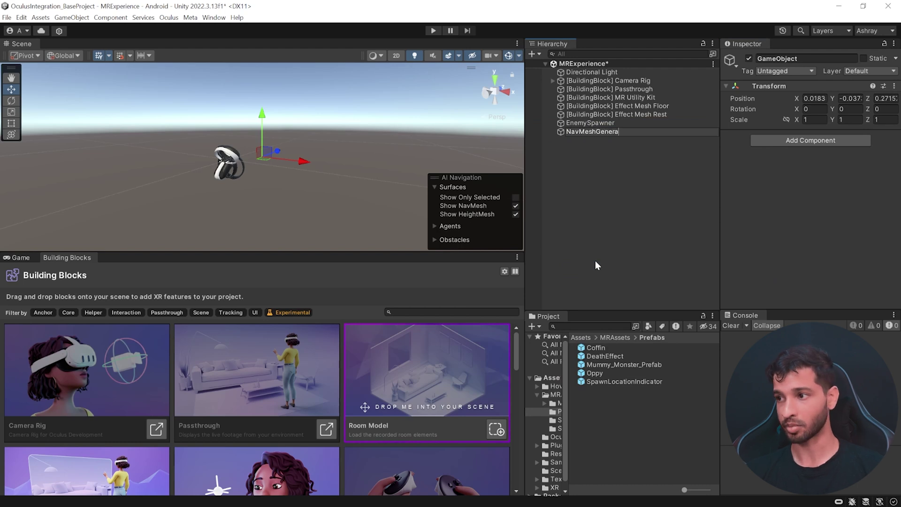
key("Return")
left_click(826, 141)
type("gene")
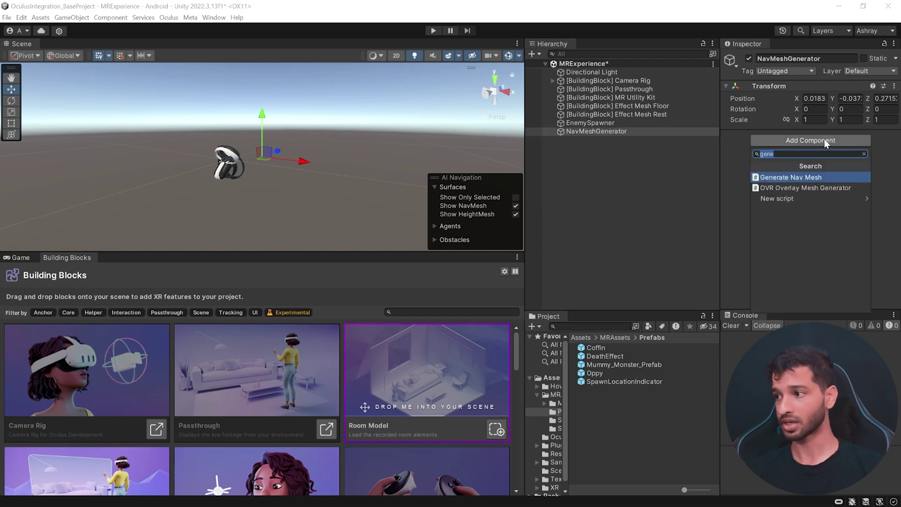
left_click(863, 180)
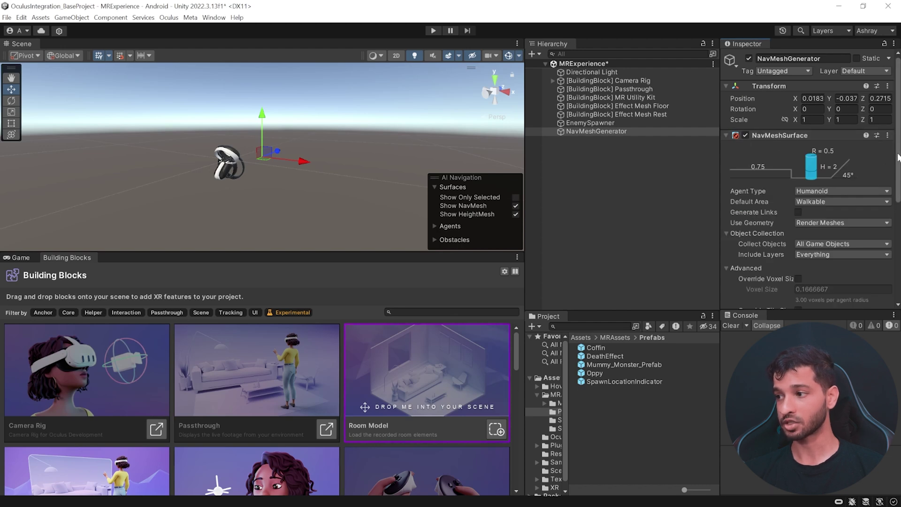
- Open the agent settings from the NavMeshSurface's agent type and add a new agent type named Mummy
scroll(836, 162, "down", 2)
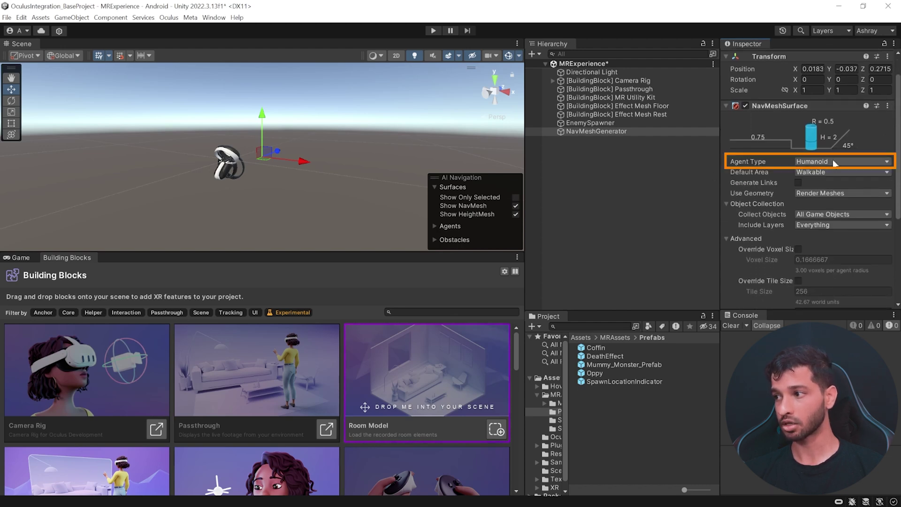
left_click(848, 163)
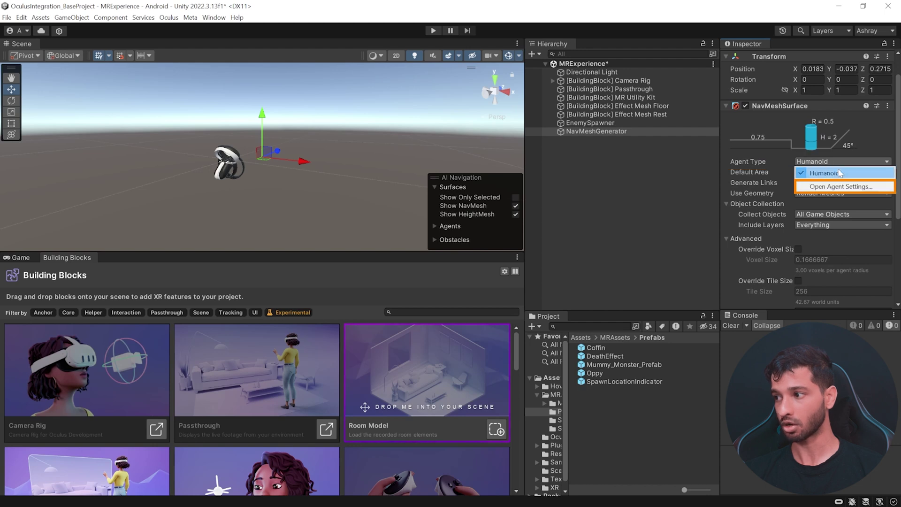
left_click(837, 186)
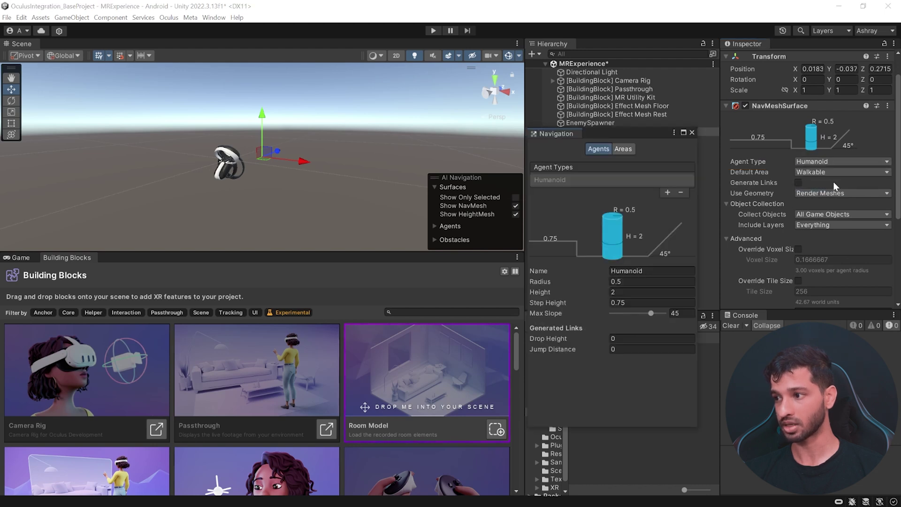
left_click(668, 192)
left_click(634, 282)
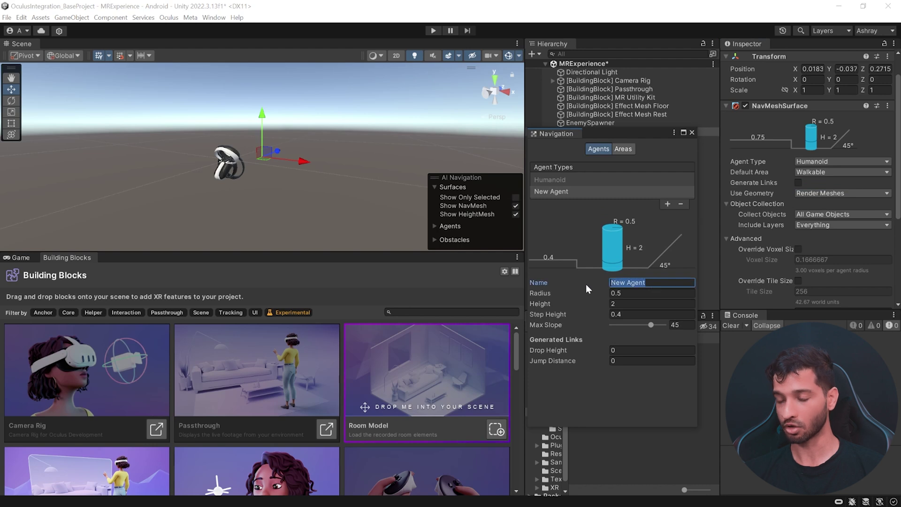
type("Mummy")
key("Tab")
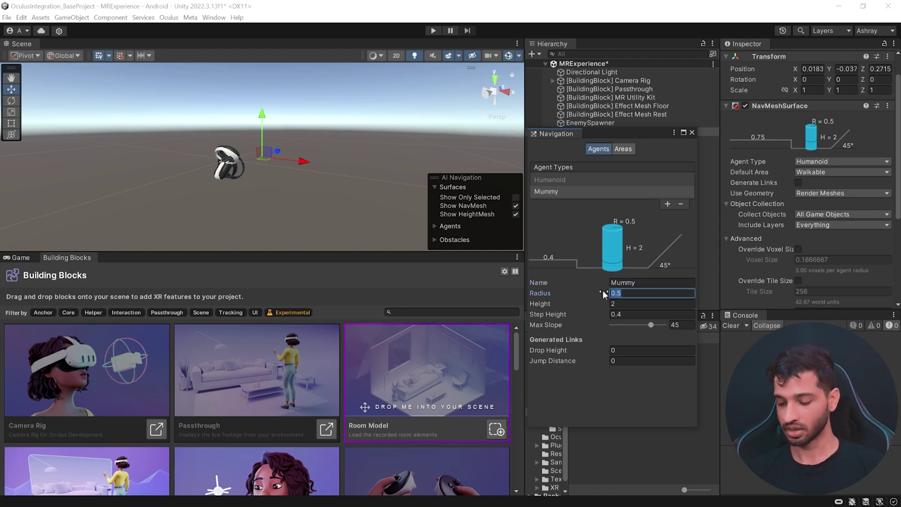
- Set the Mummy agent's radius to 0.13, height to 0.58 and step height to 0.08, and close the Navigation window
type("0.13")
key("Tab")
type("0.58")
left_click(641, 317)
type("0.08")
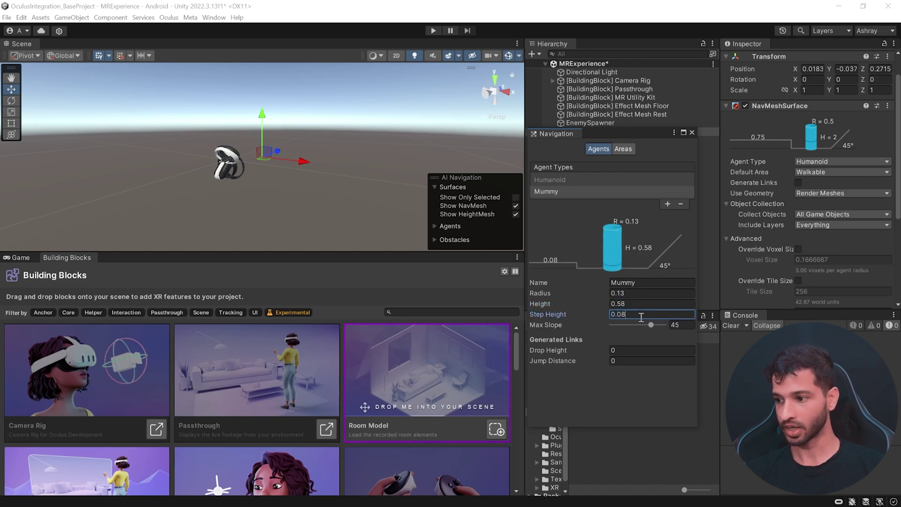
left_click(692, 132)
- Set the NavMeshSurface's agent type to Mummy and its geometry source to Physics Colliders
left_click(849, 162)
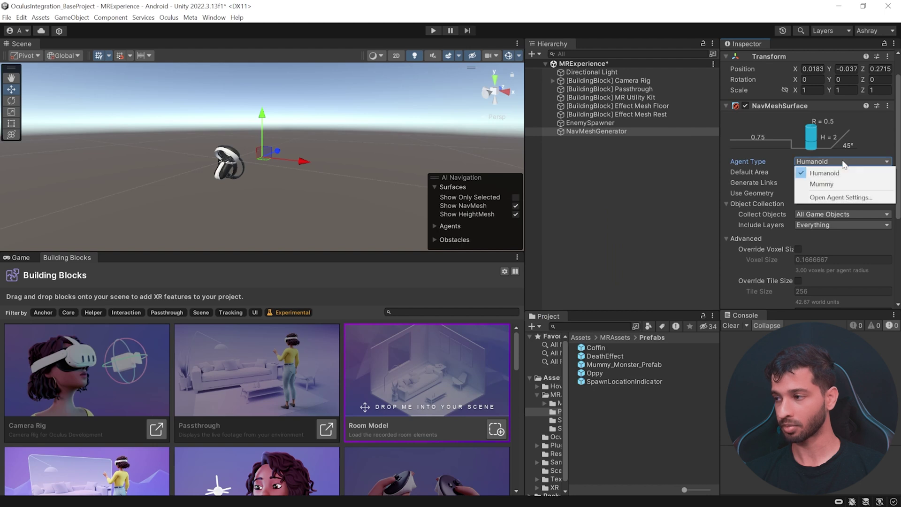
left_click(843, 185)
left_click(857, 193)
left_click(853, 215)
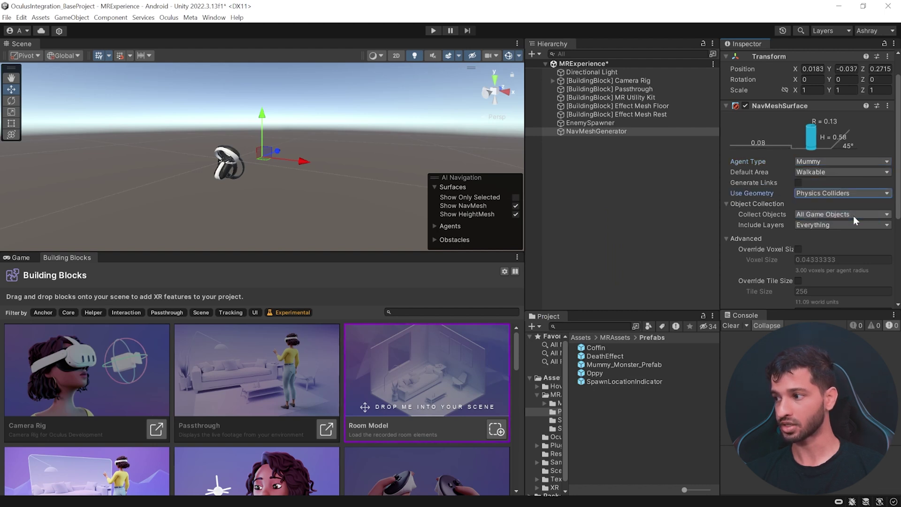
- Set the NavMeshSurface's minimum region area to 0.5
scroll(831, 247, "down", 3)
left_click(758, 221)
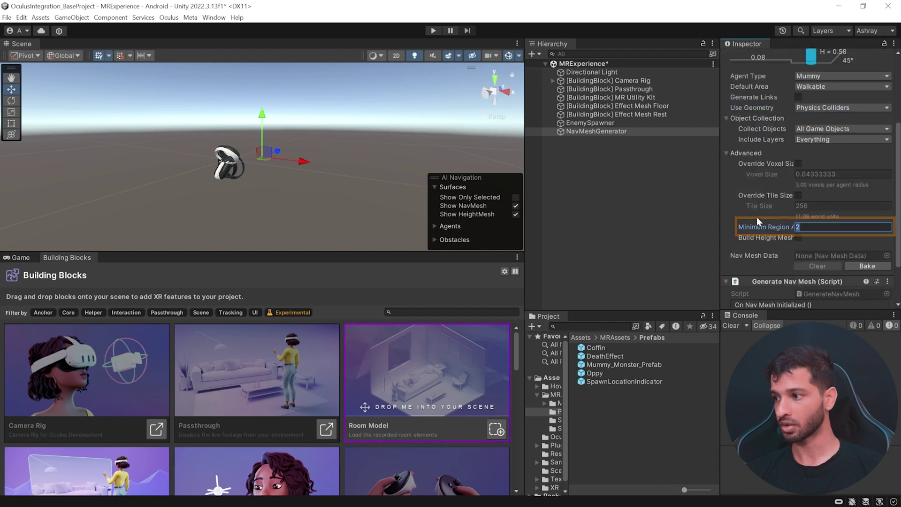
type("0.5")
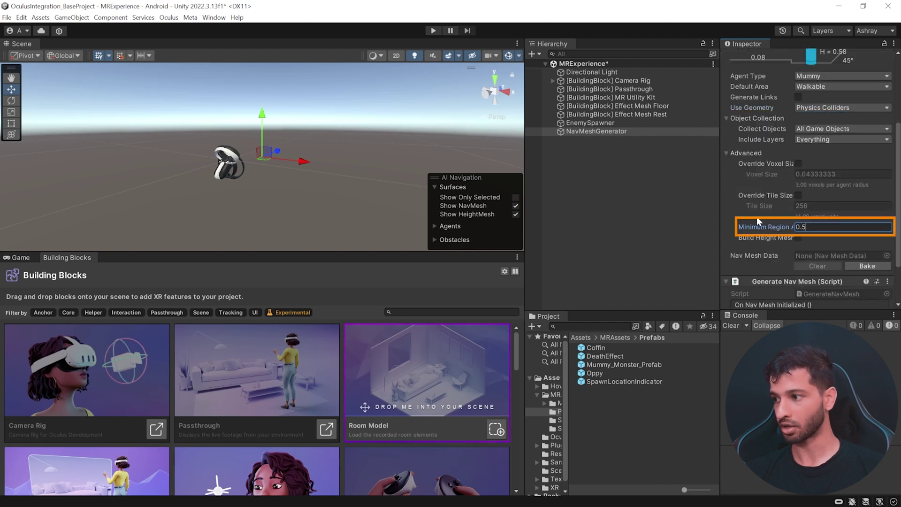
scroll(866, 239, "down", 2)
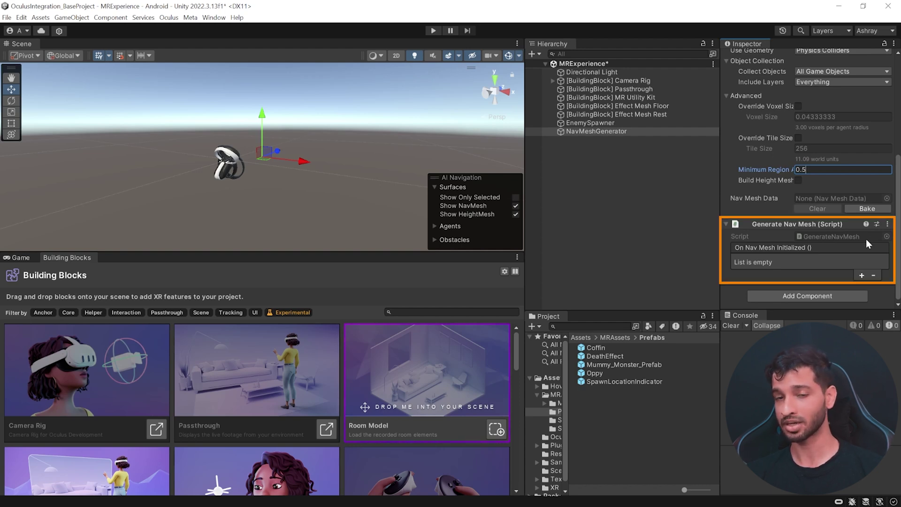
left_click(866, 238)
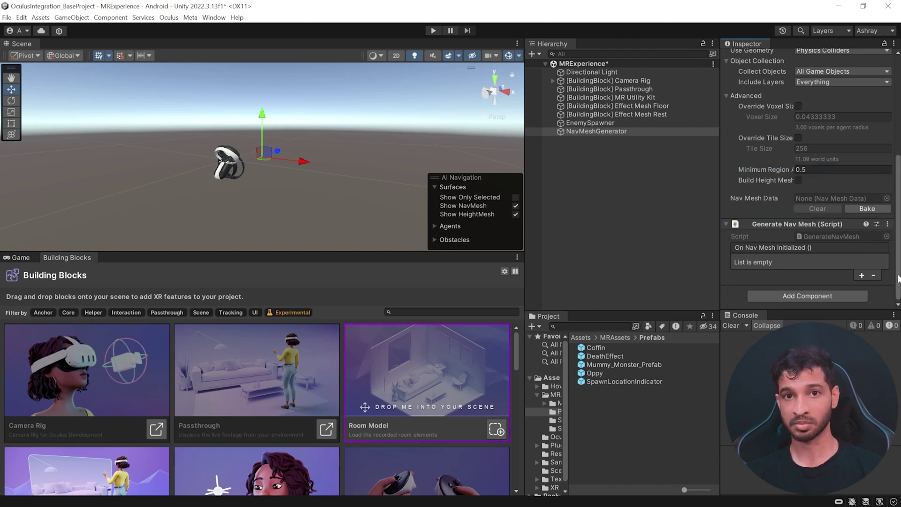
- Add a third Scene Loaded Event entry to the MR Utility Kit's MRUK script, assigning NavMeshGenerator with the function GenerateNavMesh.InitializeBounds
left_click(620, 97)
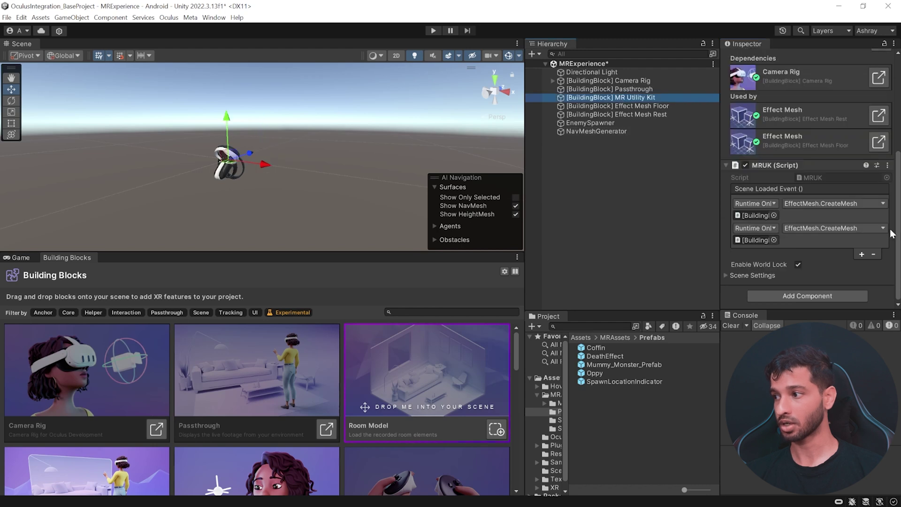
left_click(862, 255)
left_click_drag(597, 131, 757, 269)
left_click(827, 253)
mouse_move(829, 312)
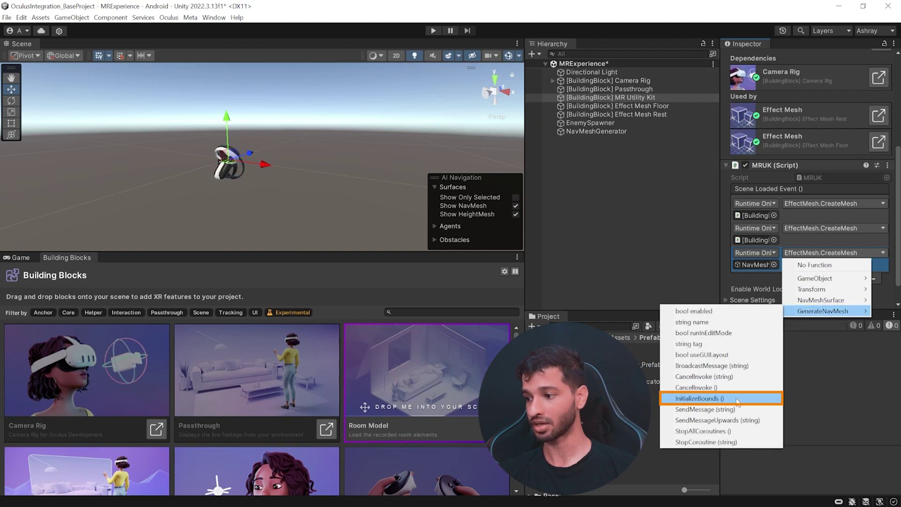
left_click(699, 398)
- Add an On Nav Mesh Initialized event entry to NavMeshGenerator's GenerateNavMesh script, assigning EnemySpawner with the function FindEnemySpawnLocation.SpawnCoffinPoint
left_click(596, 132)
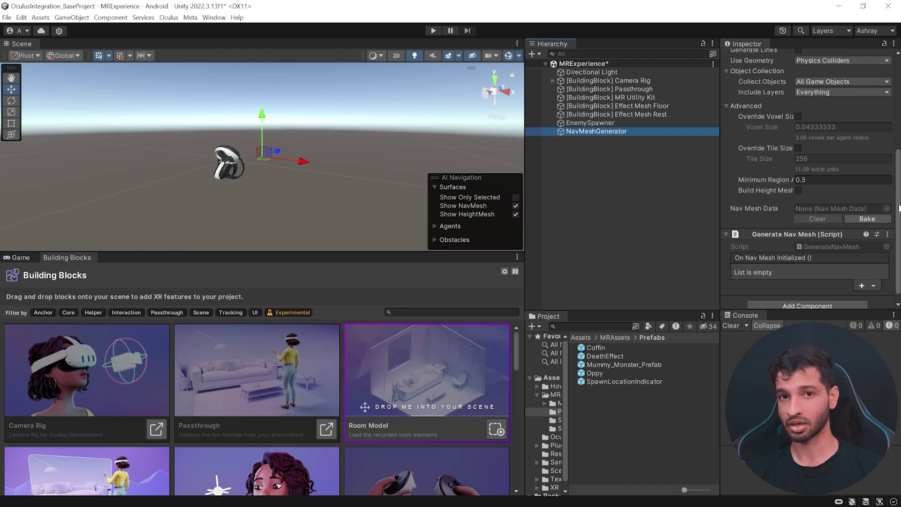
left_click(861, 285)
left_click_drag(590, 123, 756, 284)
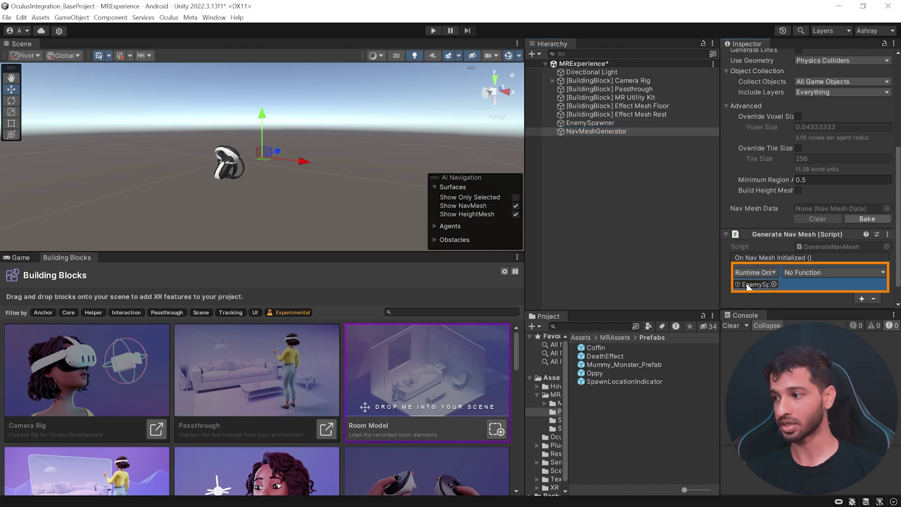
left_click(818, 273)
mouse_move(823, 324)
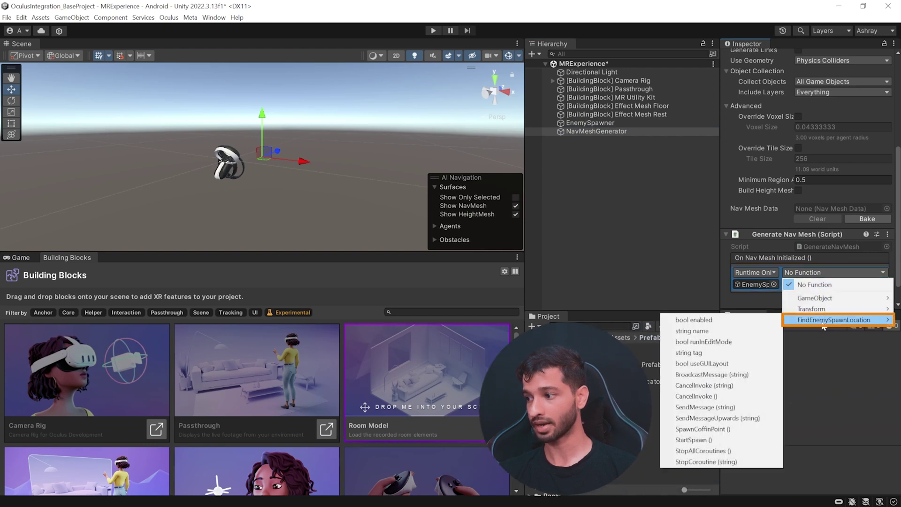
left_click(702, 429)
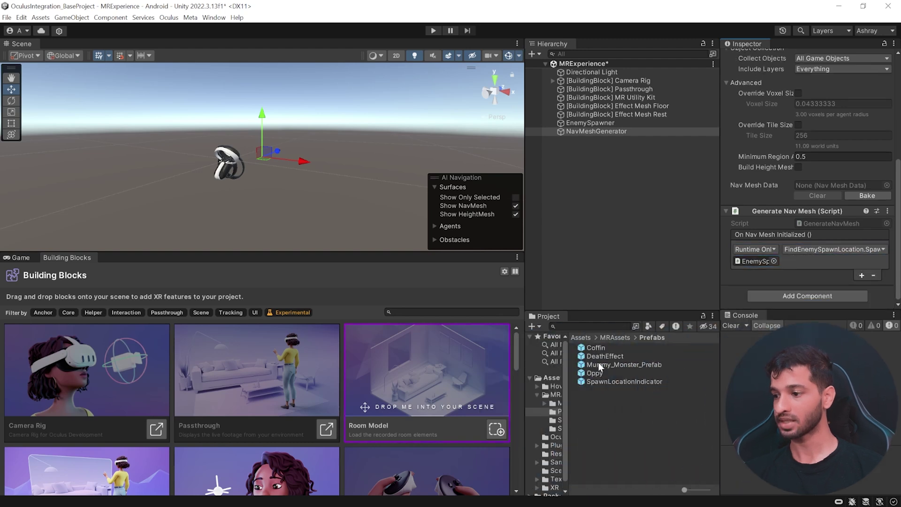
- Add the Oppy prefab to the scene and examine its Character Controller and Custom Oppy Character Controller settings
left_click_drag(593, 373, 590, 131)
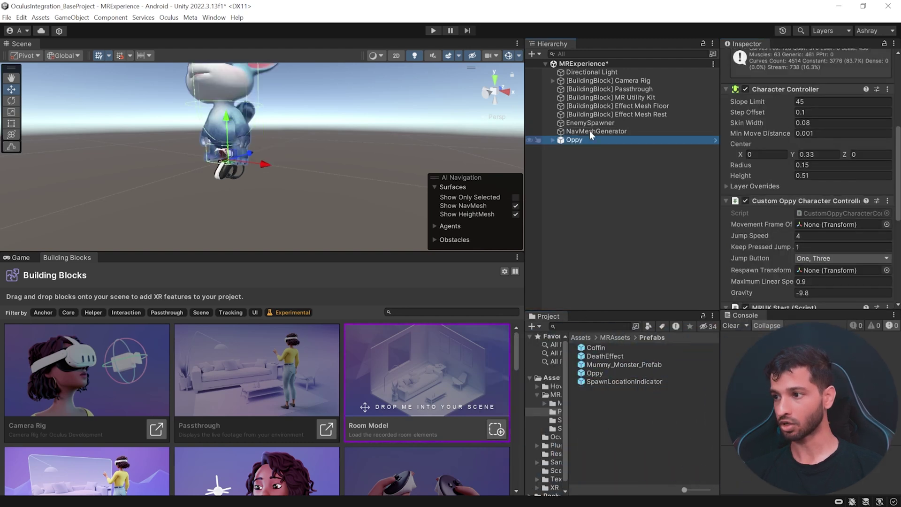
scroll(833, 192, "up", 10)
scroll(821, 162, "down", 8)
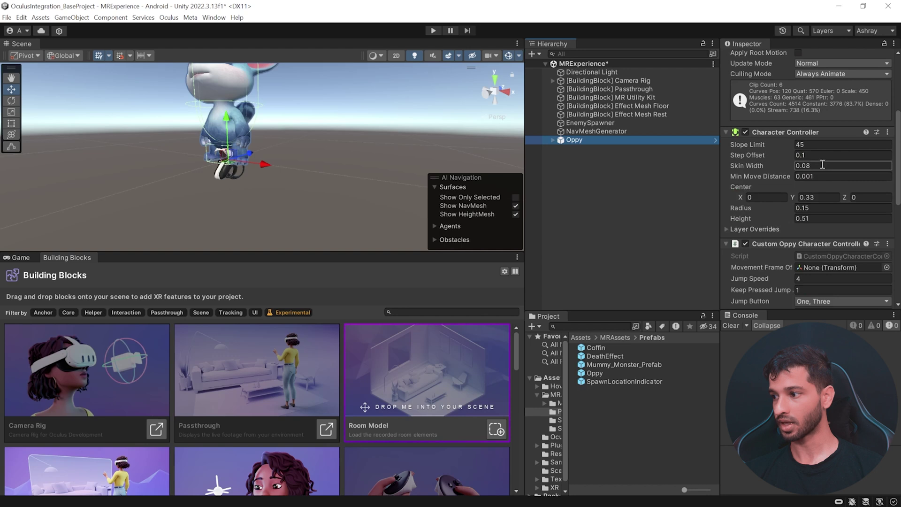
scroll(823, 164, "down", 5)
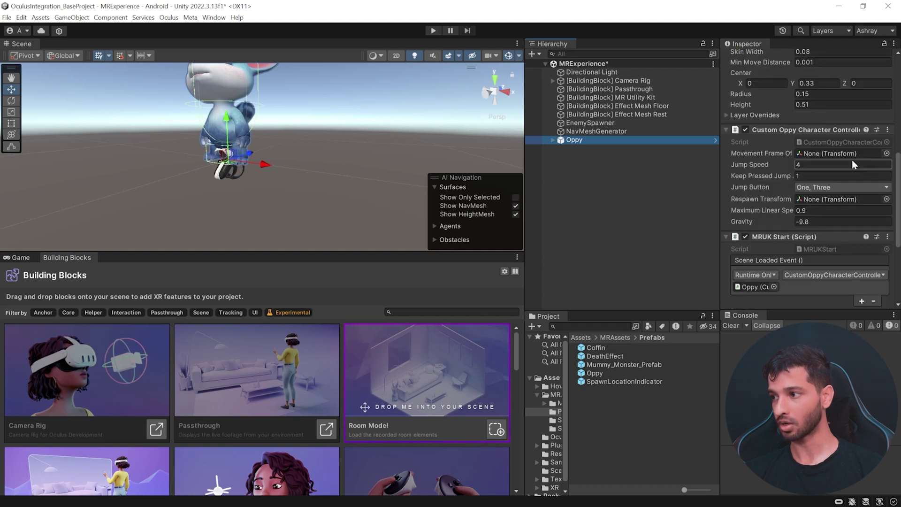
- Assign the Camera Rig's CenterEyeAnchor as both the movement frame of reference and the respawn transform of Oppy's character controller script
left_click(553, 81)
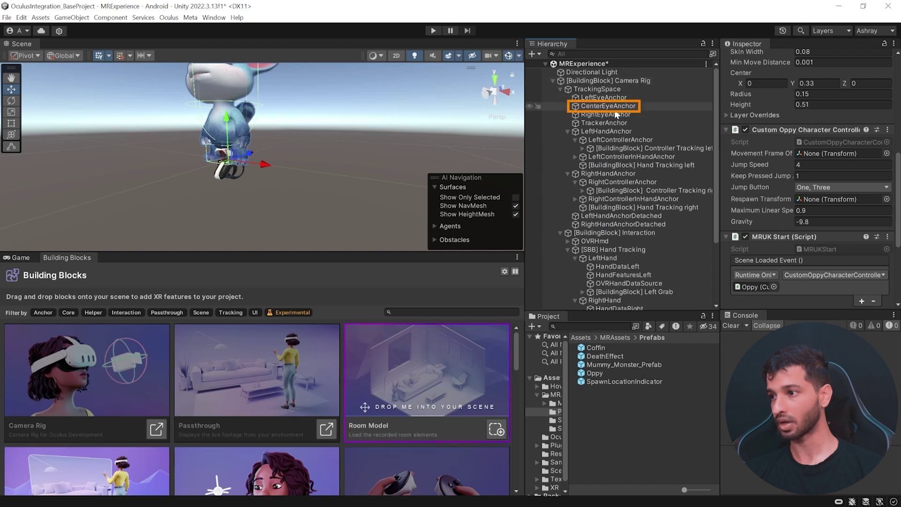
left_click_drag(608, 107, 841, 154)
left_click_drag(609, 107, 832, 204)
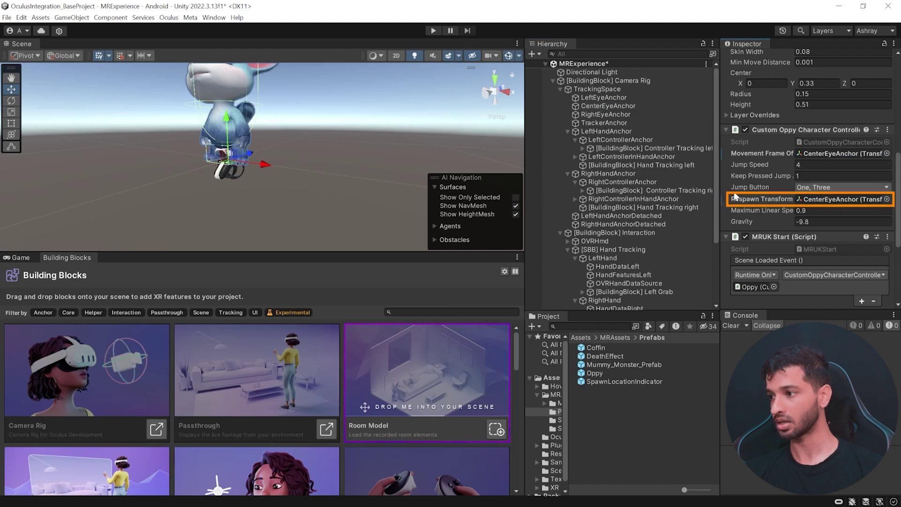
left_click(553, 80)
- Set the Nav Mesh Agent's agent type to Mummy on Mummy_Monster_Prefab
left_click(668, 363)
left_click(618, 368)
scroll(819, 120, "up", 3)
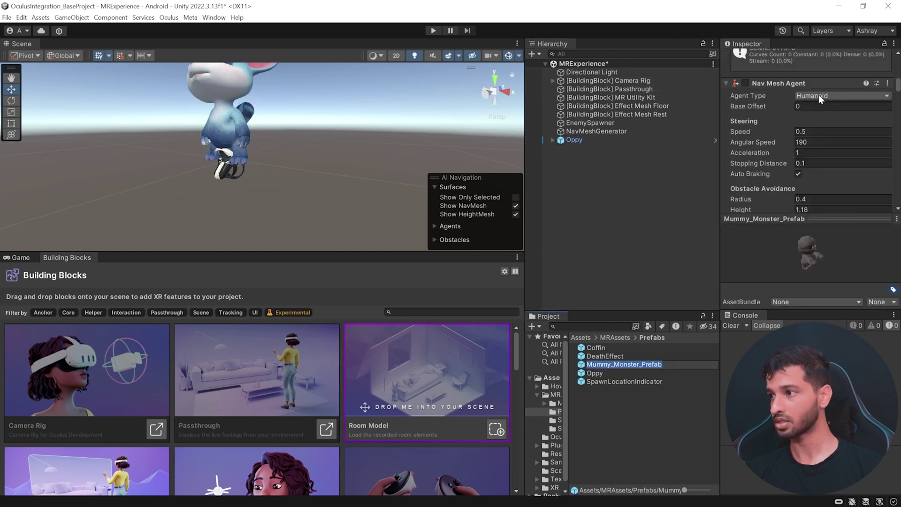
left_click(820, 96)
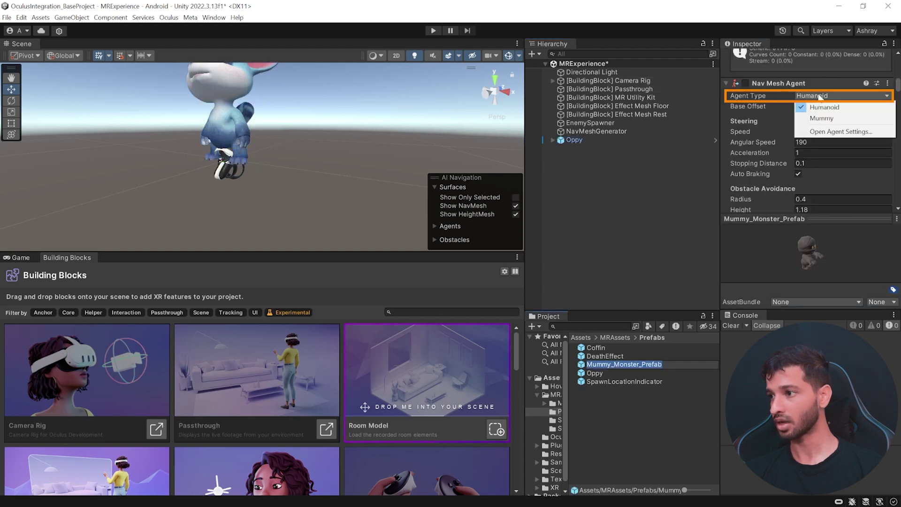
left_click(822, 118)
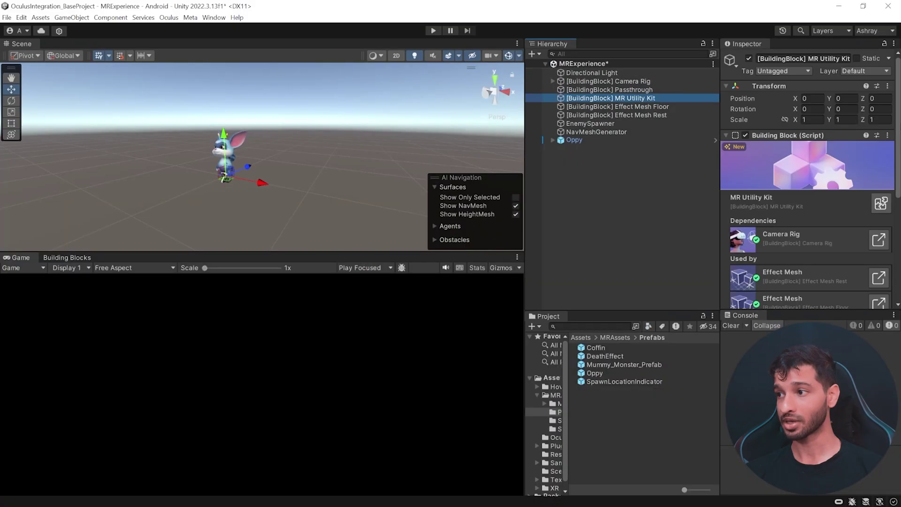
- Review MR Utility Kit's Scene Loaded events, NavMeshGenerator's initialized event and EnemySpawner's Find Enemy Spawn Location settings
scroll(898, 273, "down", 10)
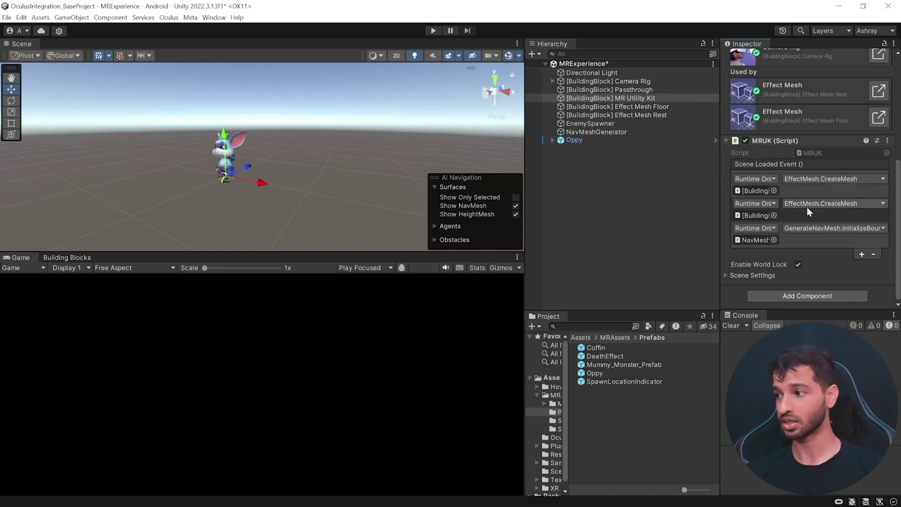
left_click(621, 131)
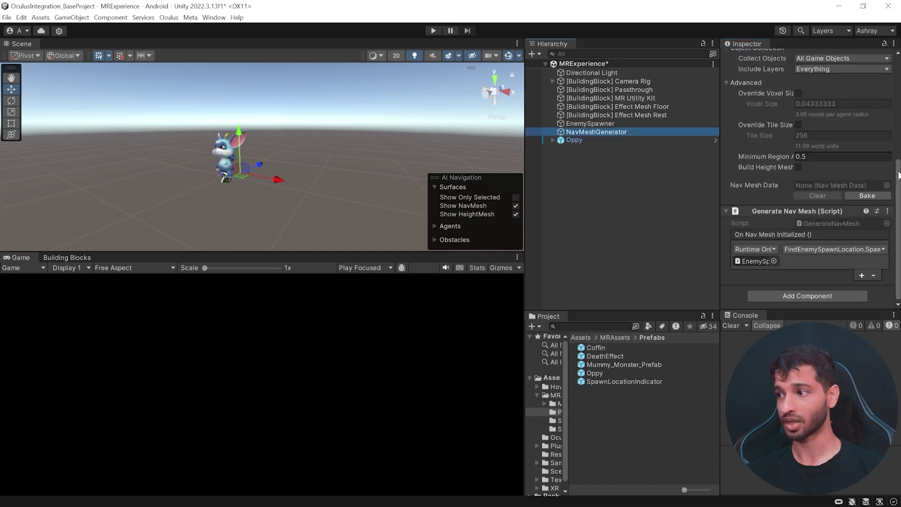
double_click(756, 261)
left_click(827, 264)
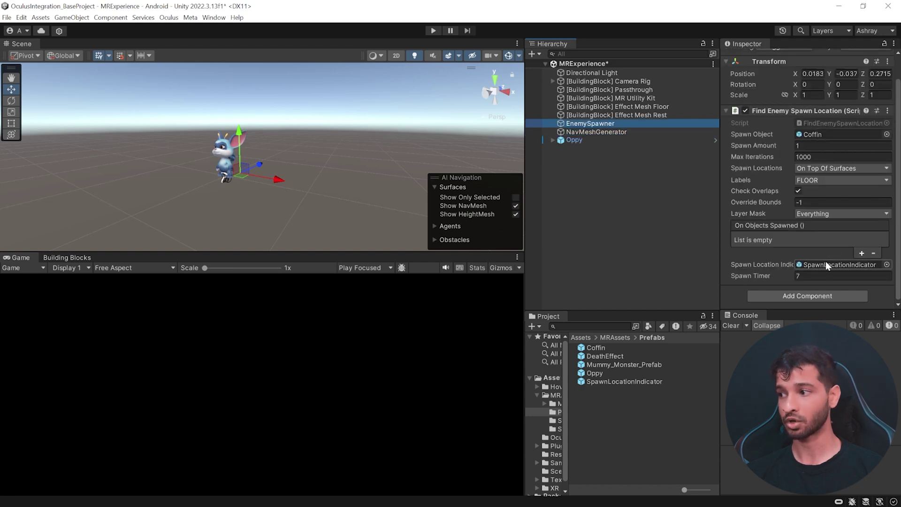
- Place the SpawnLocationIndicator prefab in the scene, move it along X beside Oppy, and reselect EnemySpawner
left_click_drag(633, 382, 610, 197)
left_click_drag(284, 184, 329, 194)
left_click(590, 123)
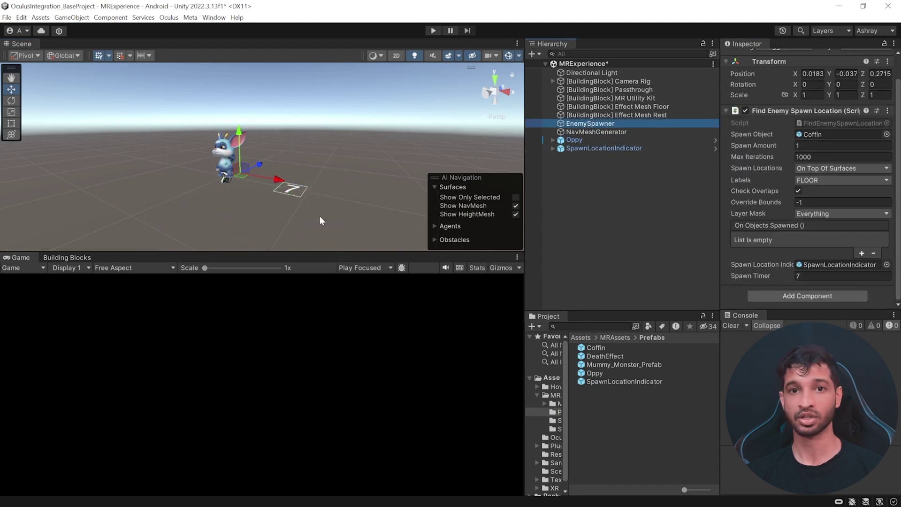
- Place the Coffin prefab beside Oppy at about X 1.025, Y 0.067 and examine its Enemy Spawner script's spawn settings and monster prefab
left_click(823, 134)
left_click_drag(596, 349, 315, 185)
left_click_drag(254, 182, 346, 186)
mouse_move(314, 157)
left_mouse_down()
mouse_move(317, 78)
mouse_move(317, 146)
left_mouse_up()
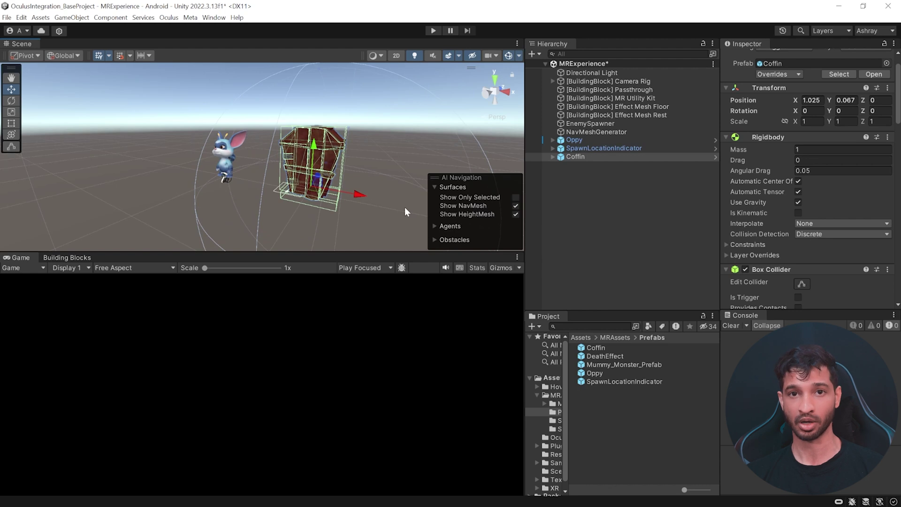
scroll(775, 164, "down", 10)
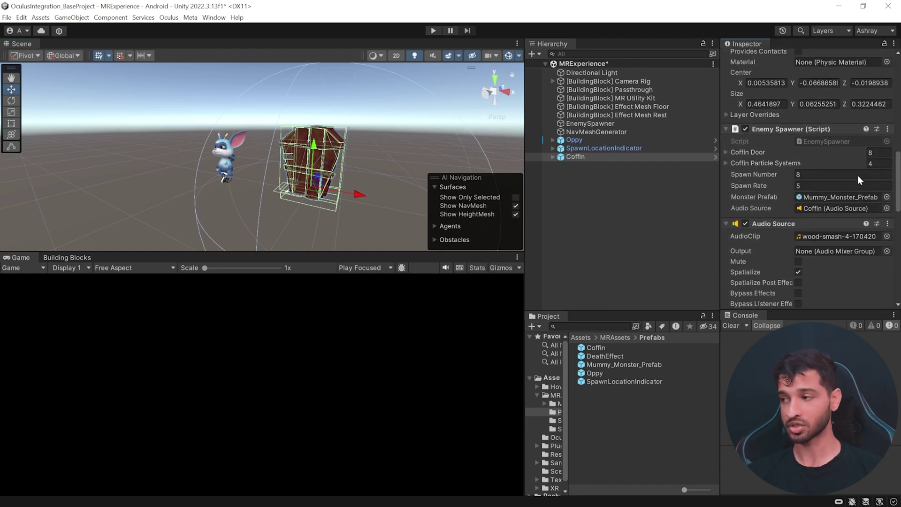
left_click(871, 198)
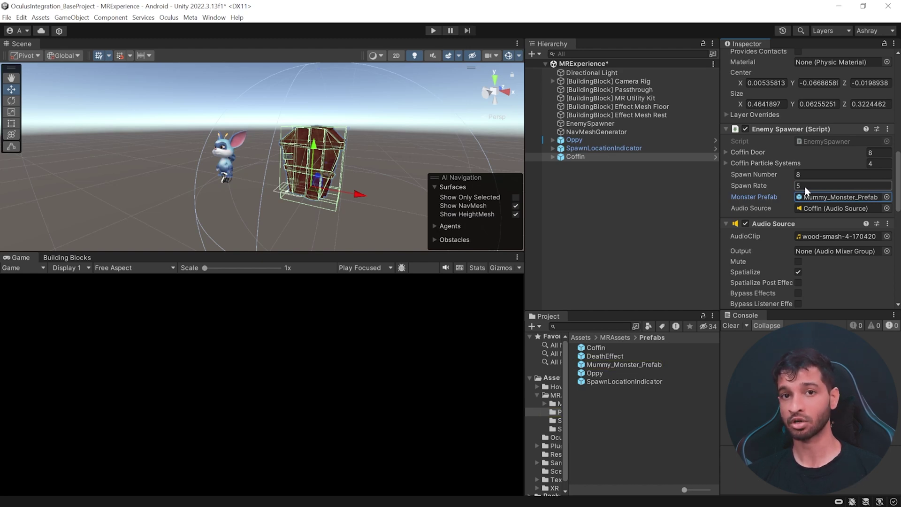
- Add Mummy_Monster_Prefab to the scene, examine its components down to Monster Controller, and move it between Oppy and the coffin
left_click_drag(626, 365, 629, 244)
scroll(835, 171, "down", 8)
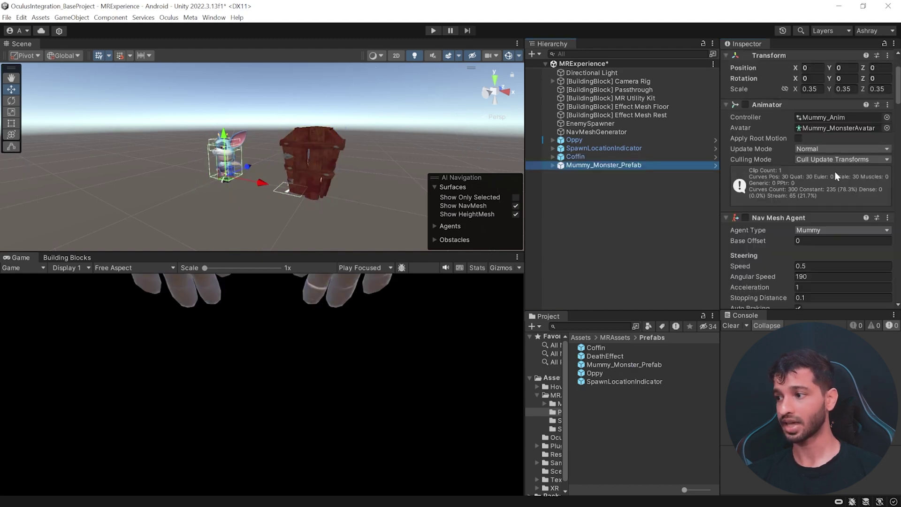
scroll(835, 170, "down", 10)
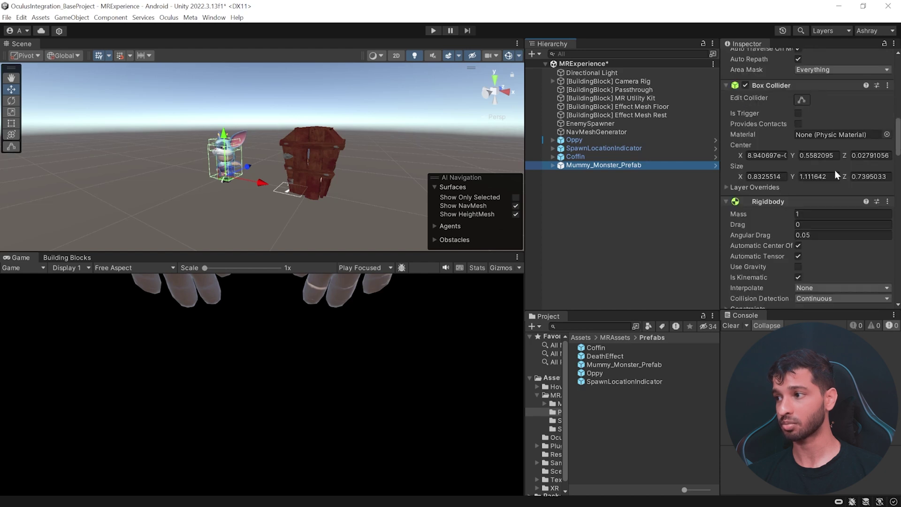
scroll(836, 174, "down", 10)
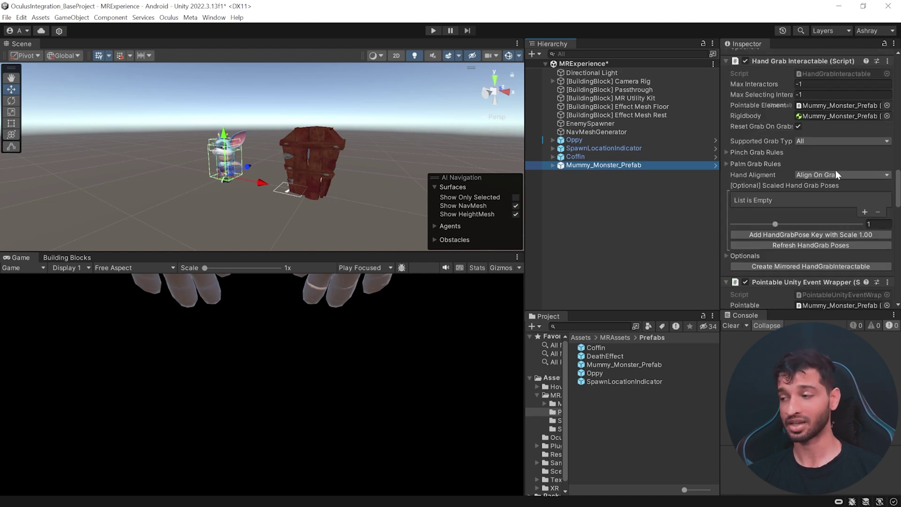
scroll(835, 171, "down", 10)
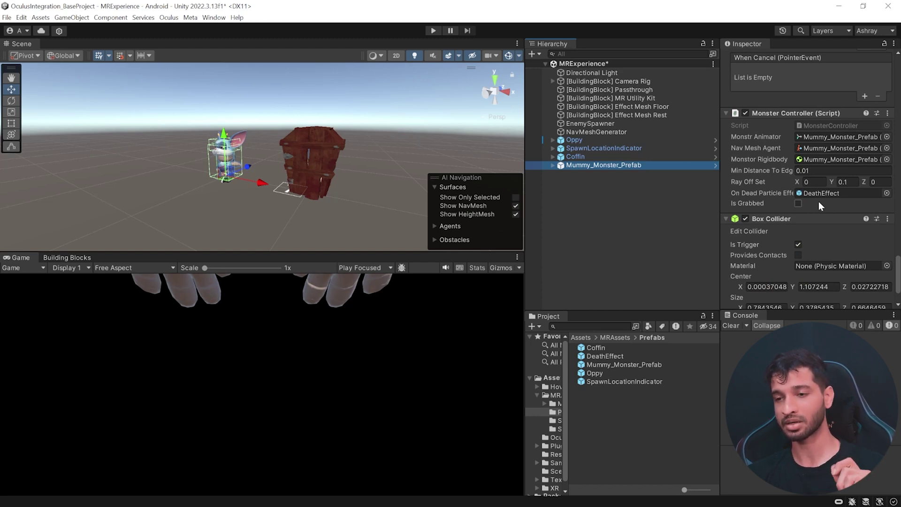
left_click_drag(230, 191, 275, 188)
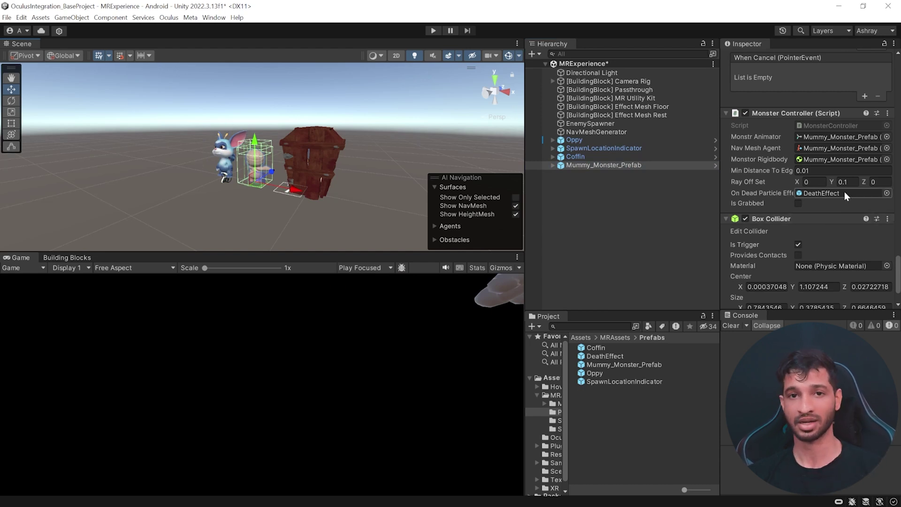
- Delete the Mummy_Monster_Prefab, Coffin and SpawnLocationIndicator instances from the scene
left_click(589, 166)
key("Delete")
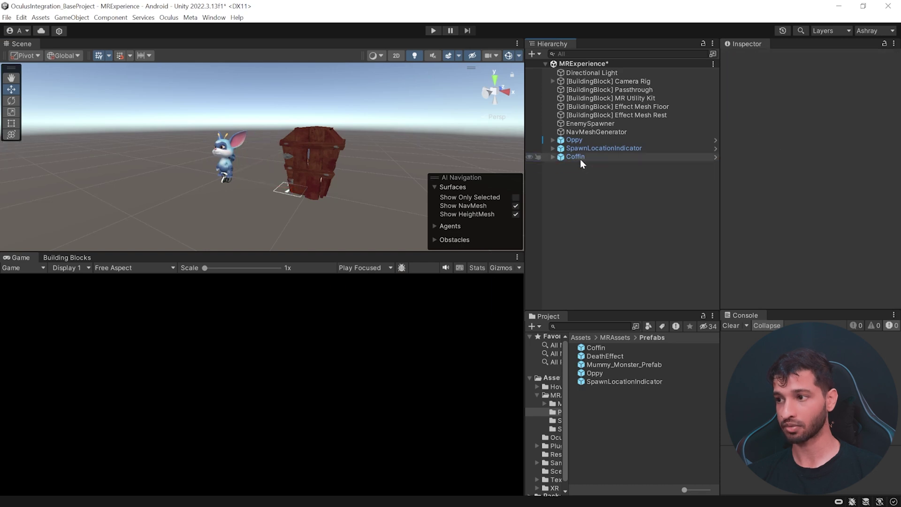
left_click(580, 157)
key("Delete")
left_click(584, 149)
key("Delete")
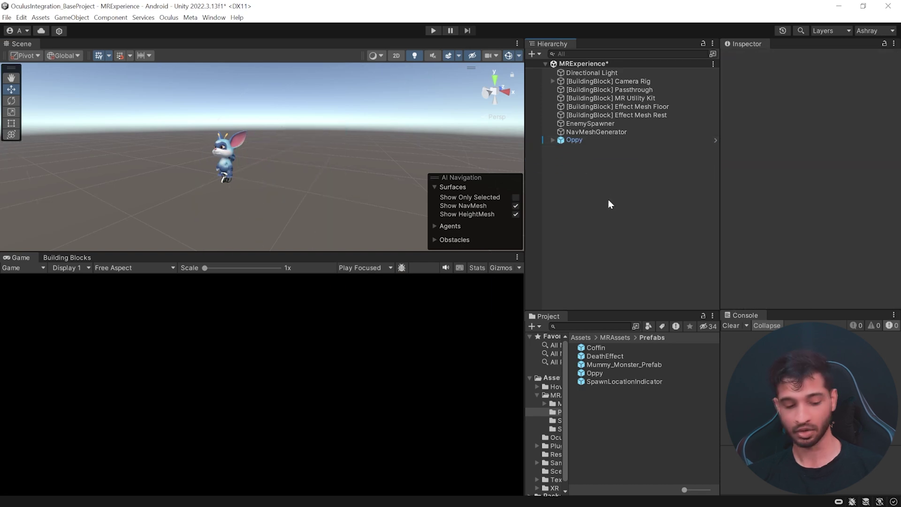
- Run the scene in Play mode to test the experience
left_click(434, 32)
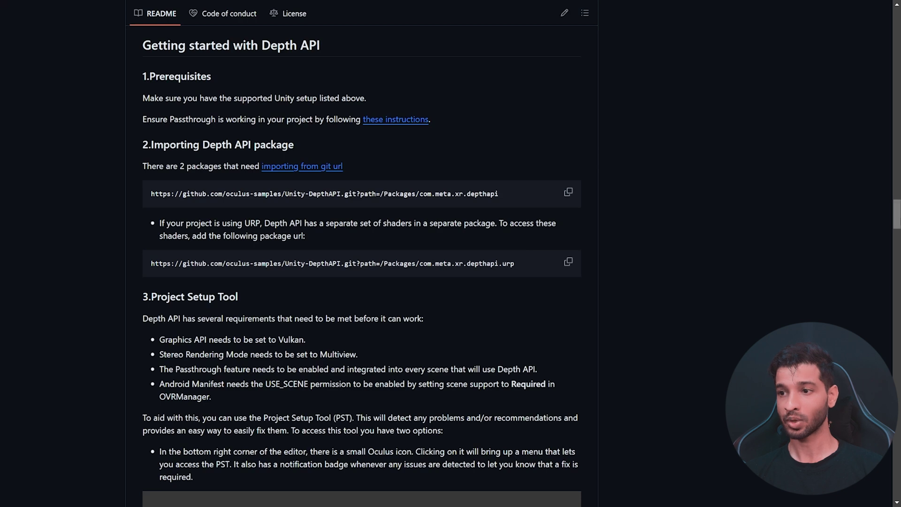
- Copy the Depth API git URL (path=/Packages/com.meta.xr.depthapi) from the GitHub README and install the package from it in Unity's Package Manager
left_click(568, 193)
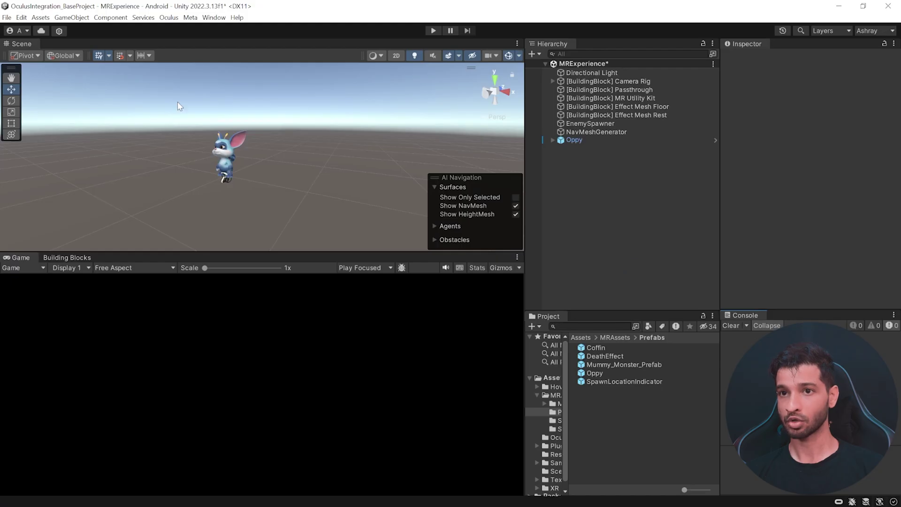
left_click(213, 17)
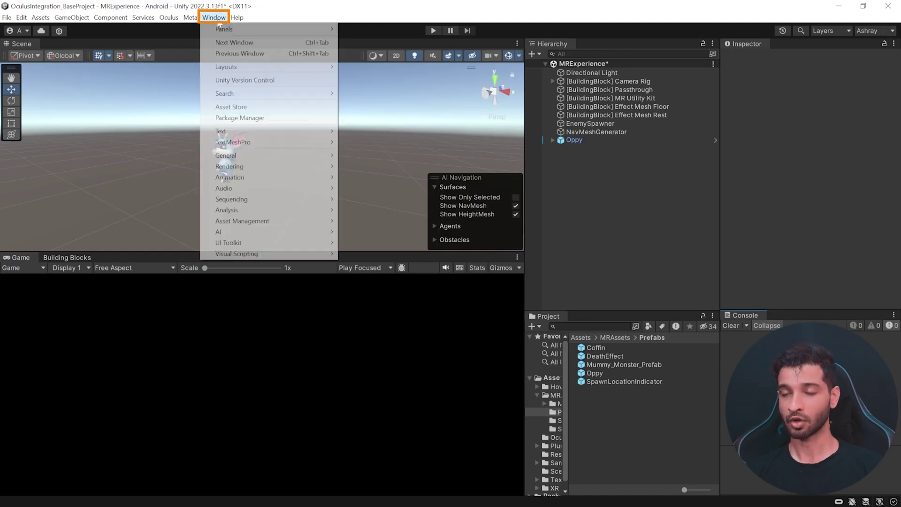
left_click(244, 119)
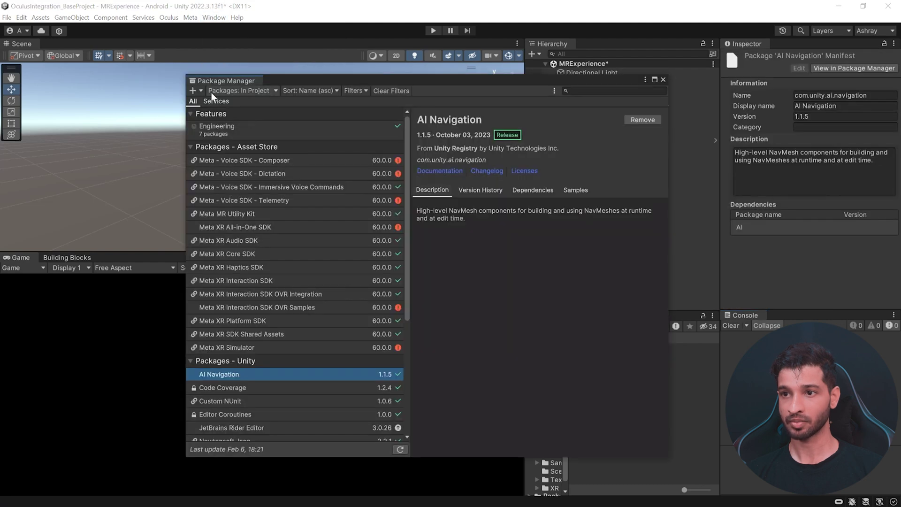
left_click(200, 91)
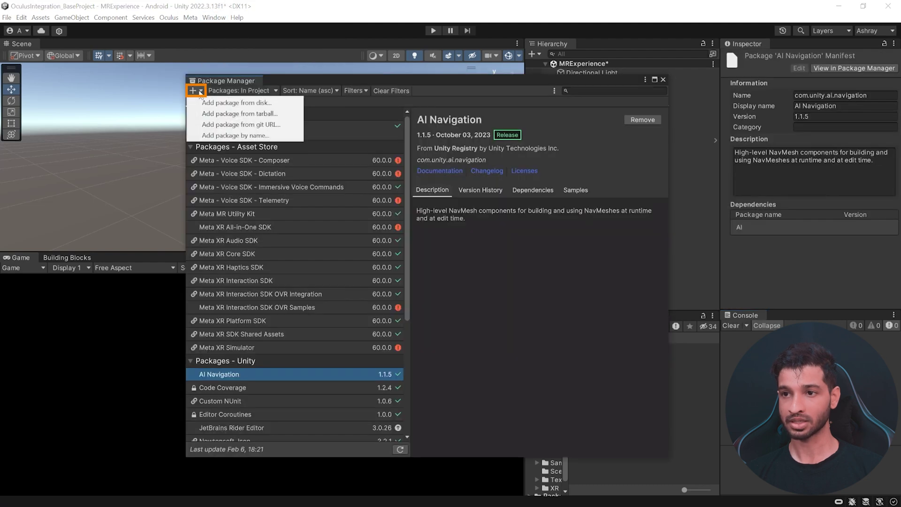
left_click(228, 126)
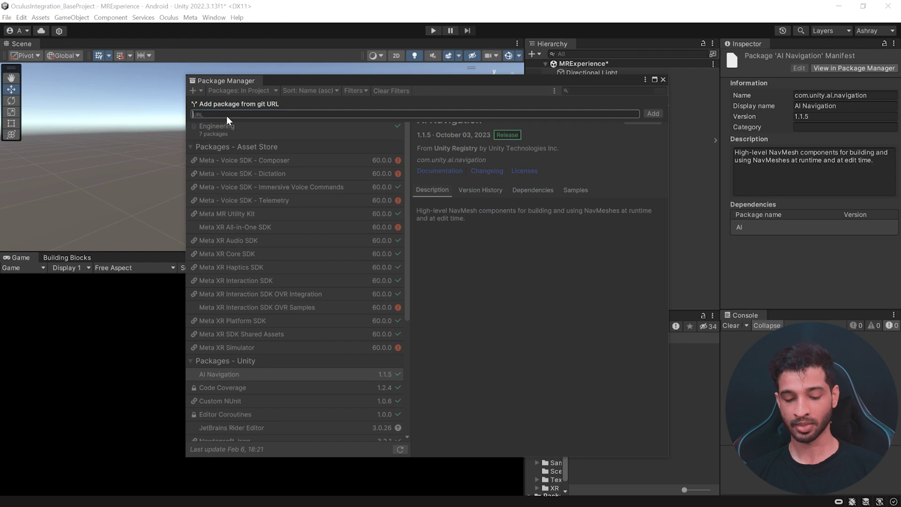
key("ctrl+v")
left_click(659, 117)
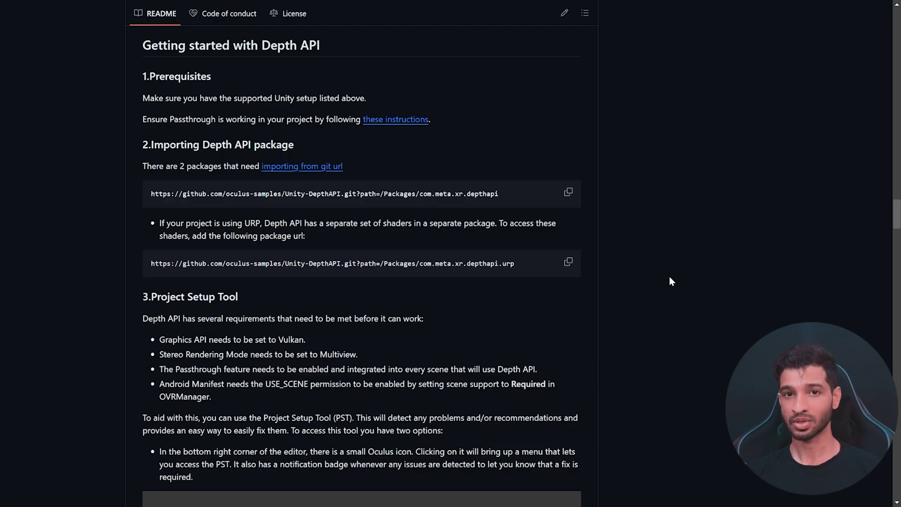
- Copy the Depth API URP git URL (path=/Packages/com.meta.xr.depthapi.urp) from the GitHub README and add the package from it in Unity's Package Manager
left_click(569, 263)
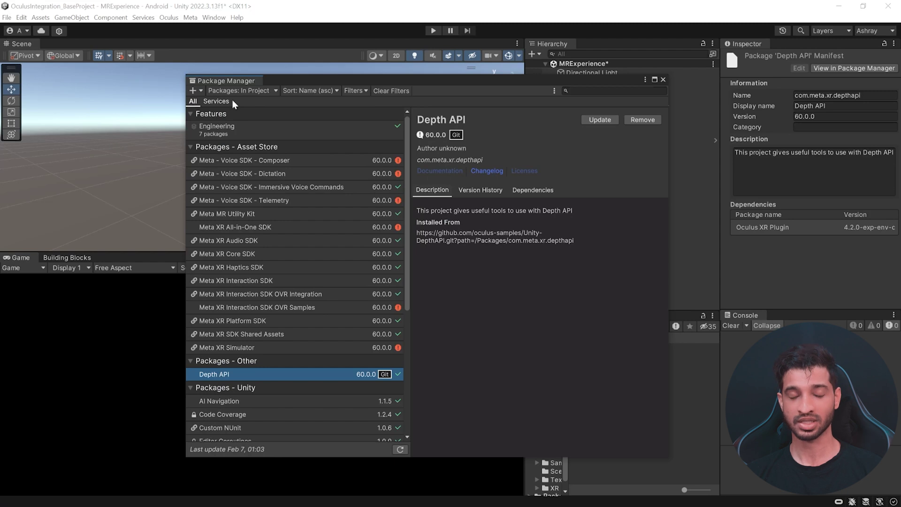
left_click(200, 89)
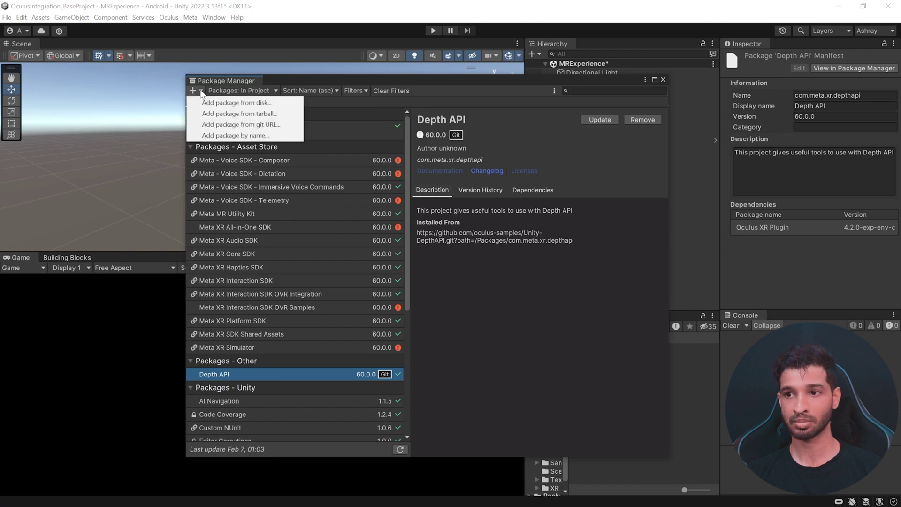
left_click(235, 124)
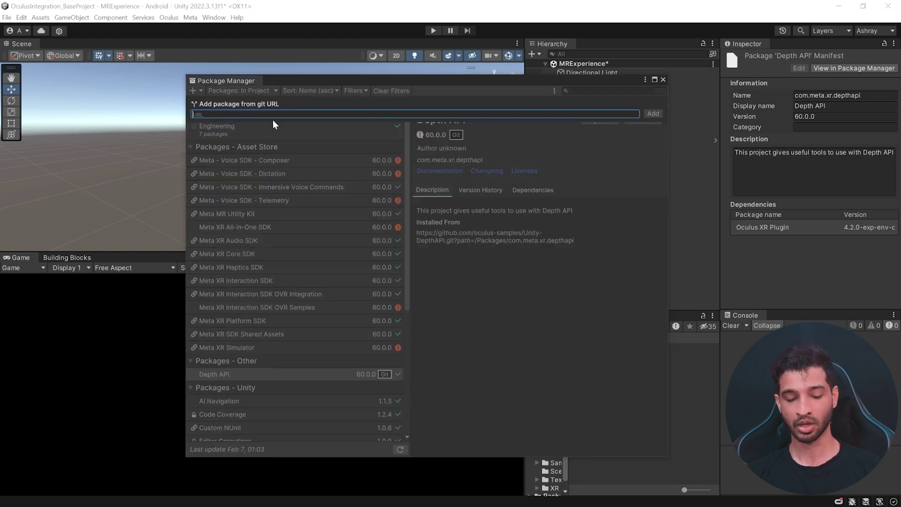
key("ctrl+v")
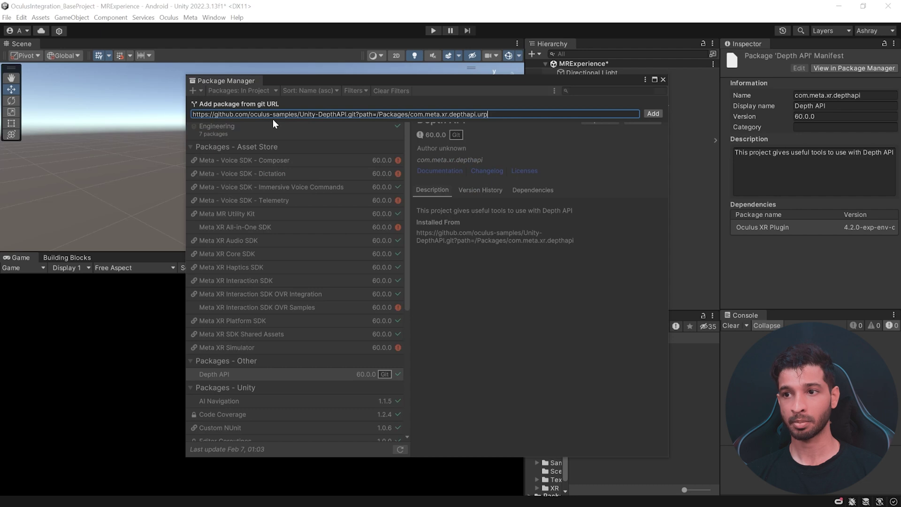
left_click(659, 116)
left_click(663, 80)
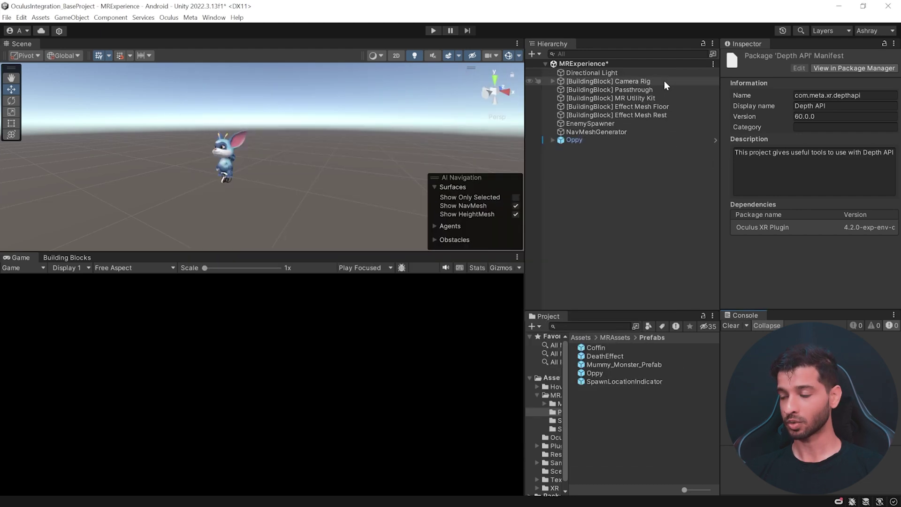
- Search all project assets and packages for EnvironmentDepthOcclusion and add the prefab to the MRExperience scene
type("Environment")
type("depthOcclusion")
left_click(617, 338)
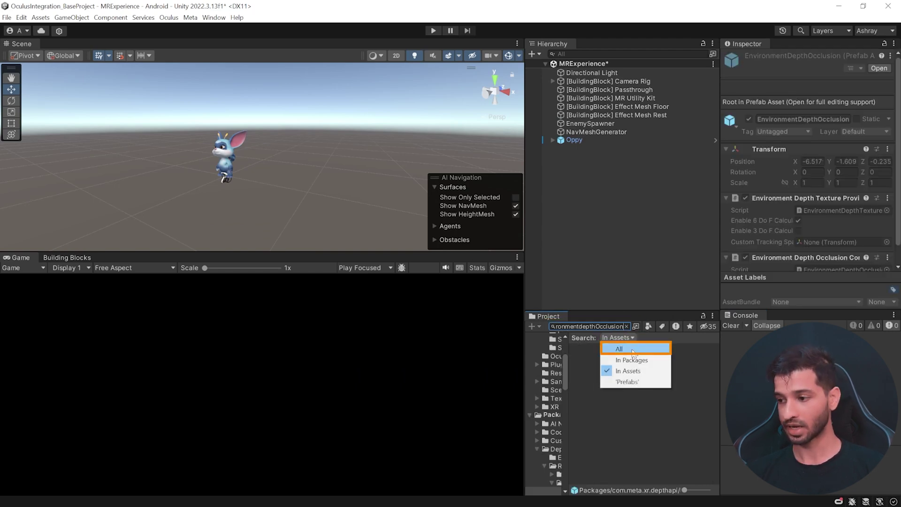
left_click(620, 348)
left_click_drag(629, 348, 605, 247)
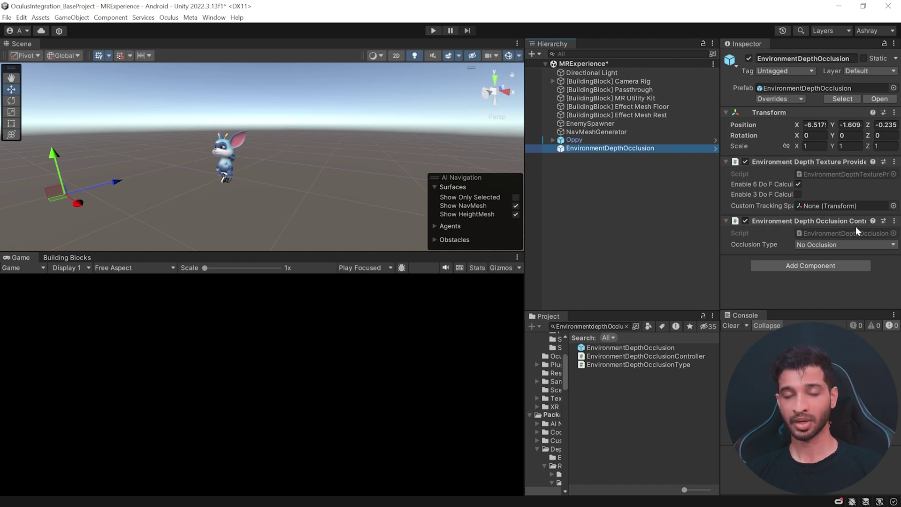
- Set the Occlusion Type of EnvironmentDepthOcclusion's occlusion controller to Soft Occlusion
left_click(819, 245)
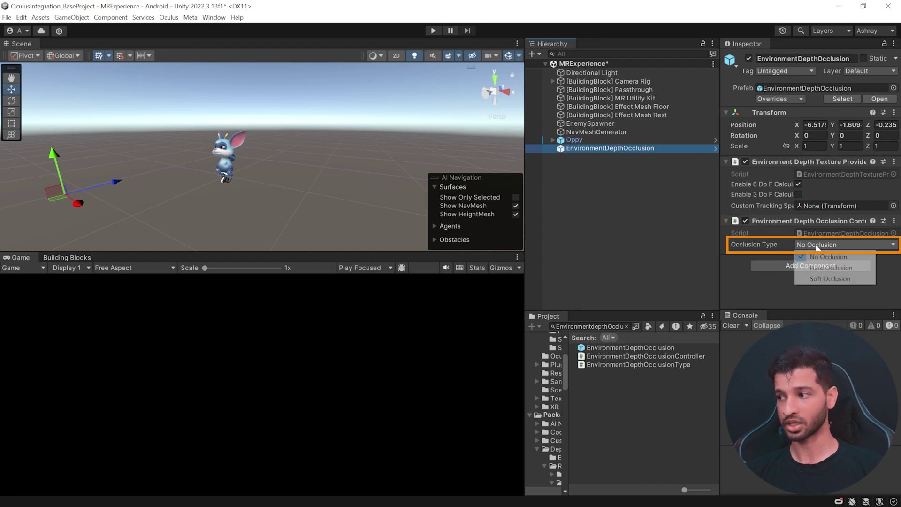
left_click(859, 280)
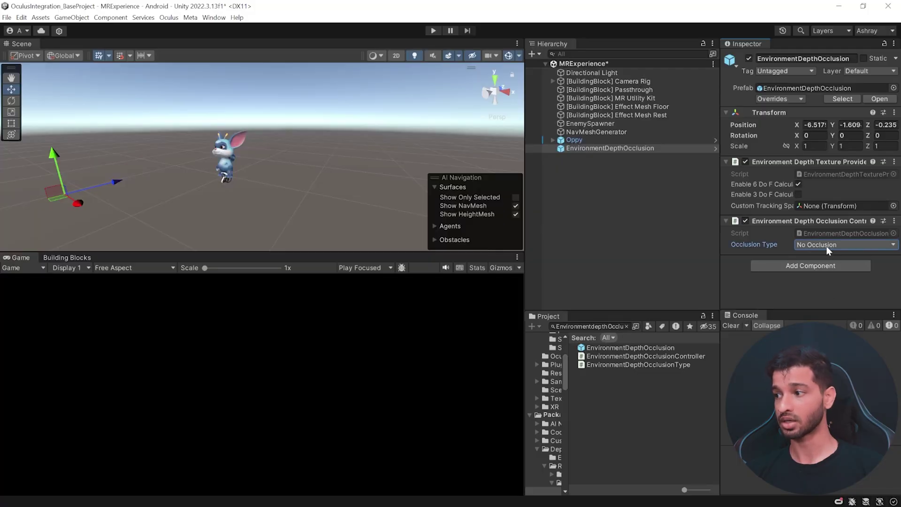
left_click(827, 245)
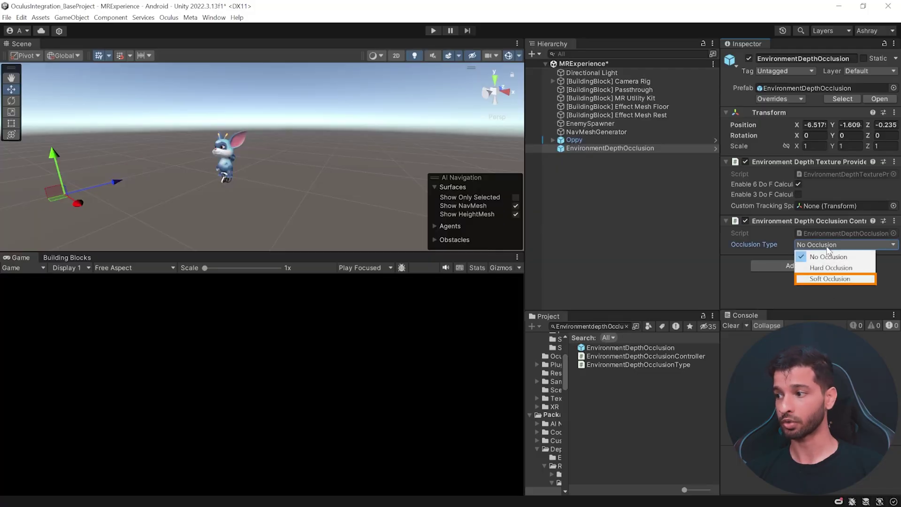
left_click(837, 278)
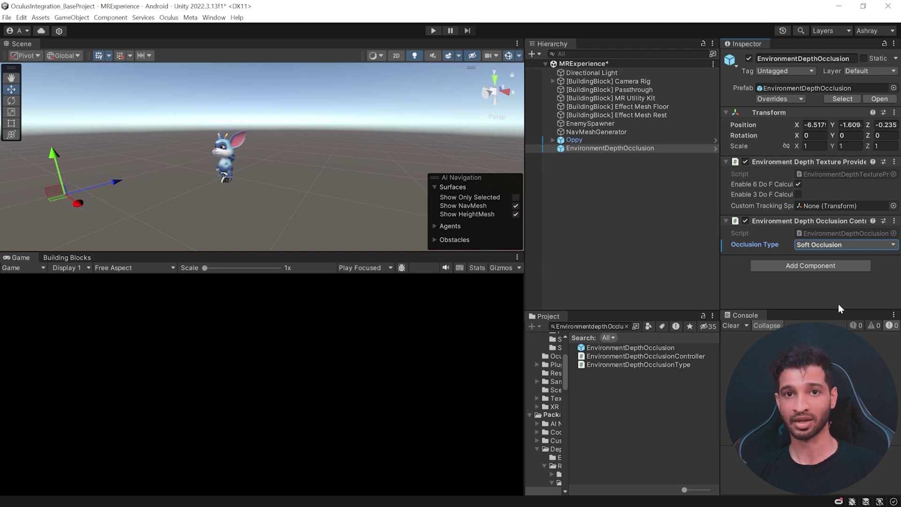
- Change the shader of CoffinMaterial in the Coffin textures folder of MRAssets/Models to Meta/Depth/BiRP/Occlusion Standard
left_click(613, 394)
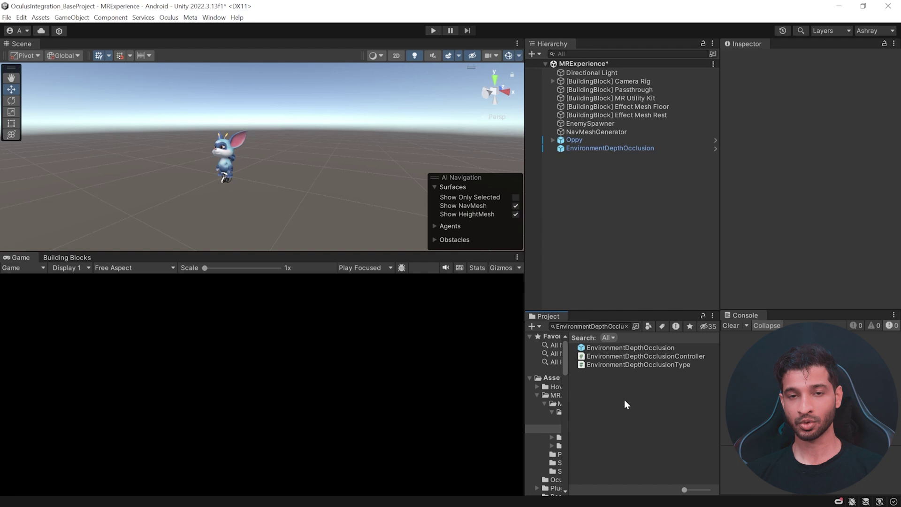
left_click(550, 379)
left_click(610, 357)
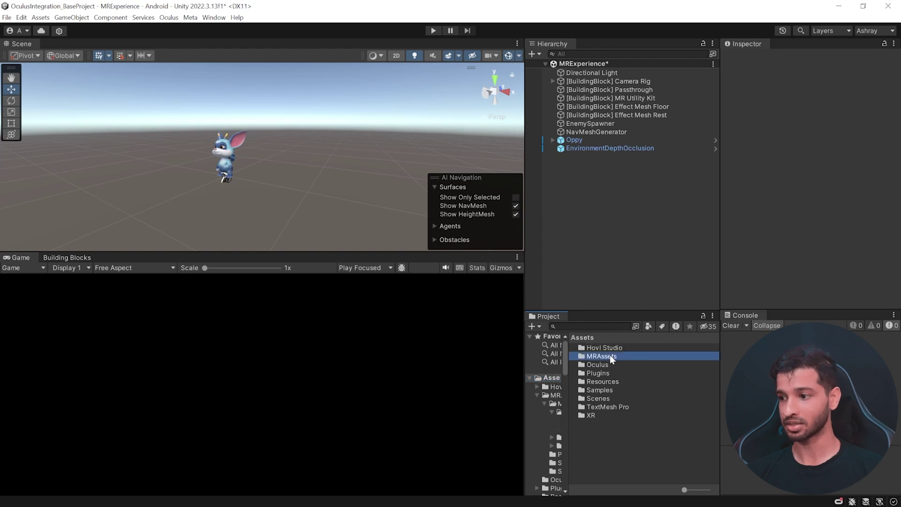
double_click(611, 357)
double_click(609, 355)
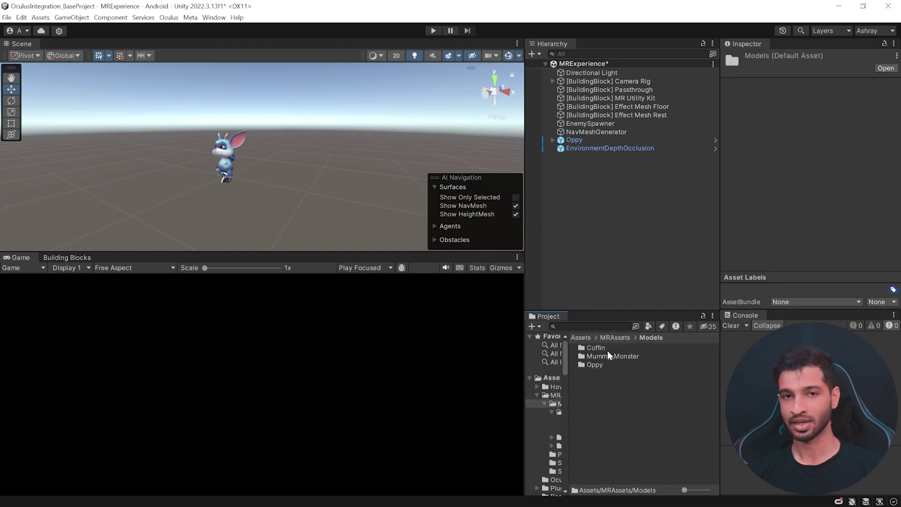
double_click(605, 349)
double_click(606, 356)
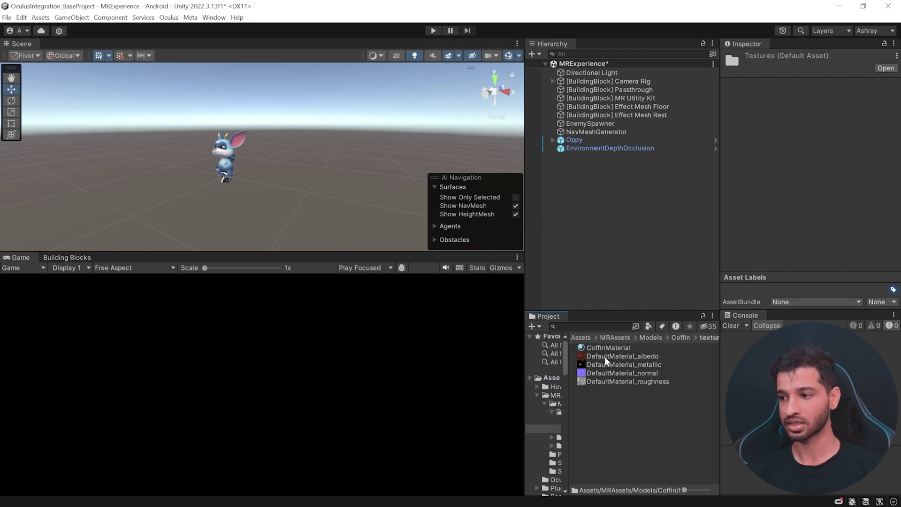
left_click(627, 349)
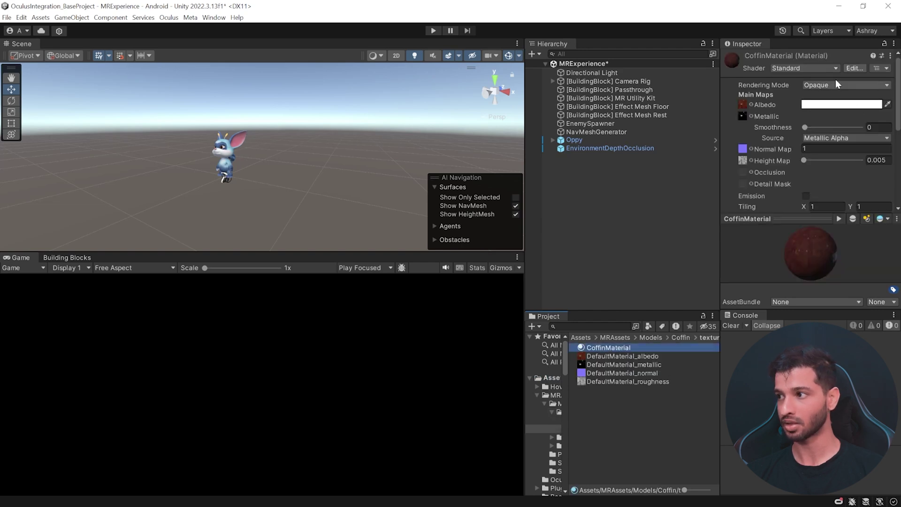
left_click(822, 69)
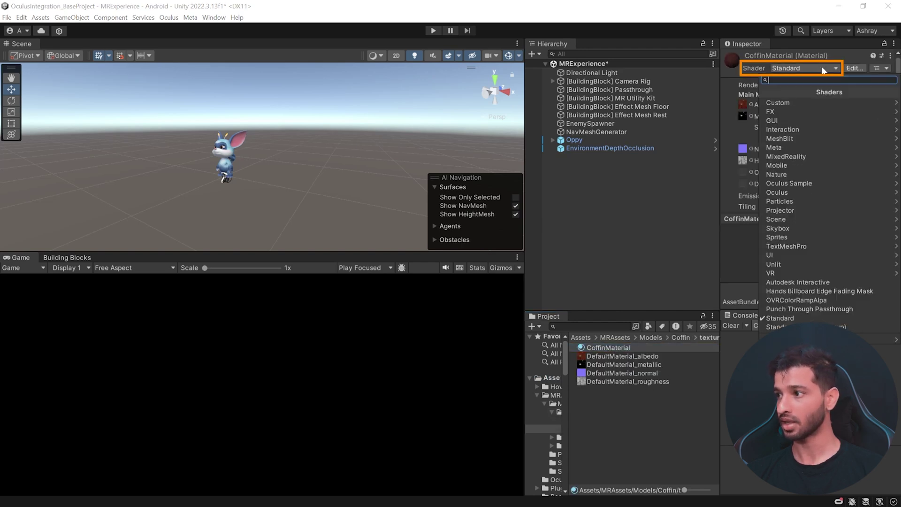
left_click(793, 148)
left_click(787, 103)
left_click(811, 103)
left_click(862, 112)
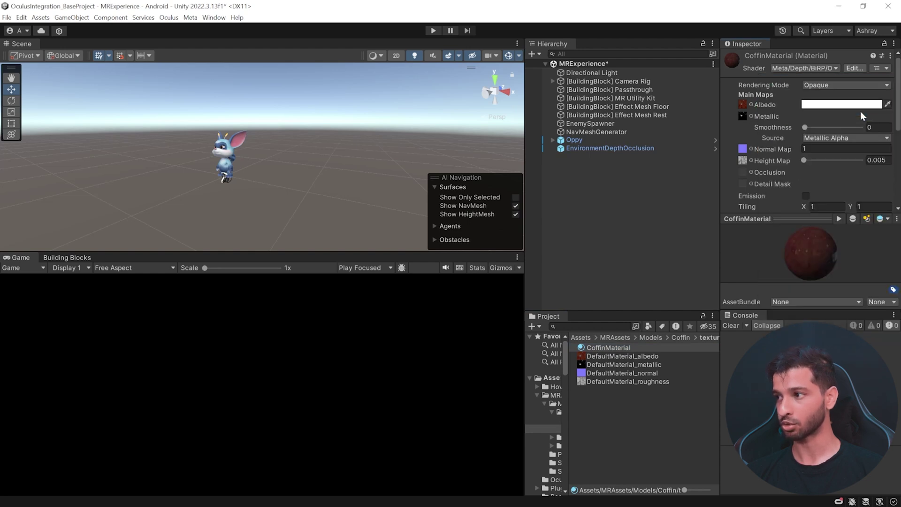
- Change the shader of both Mummy_Monster materials, Mummy_Eye_mat and Mummy_mat, to Meta/Depth/BiRP/Occlusion Standard
left_click(654, 339)
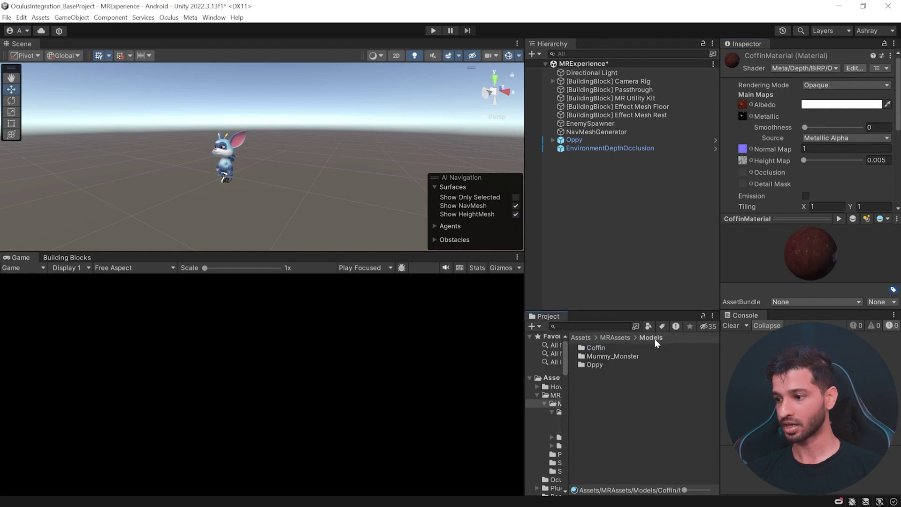
double_click(616, 353)
double_click(606, 348)
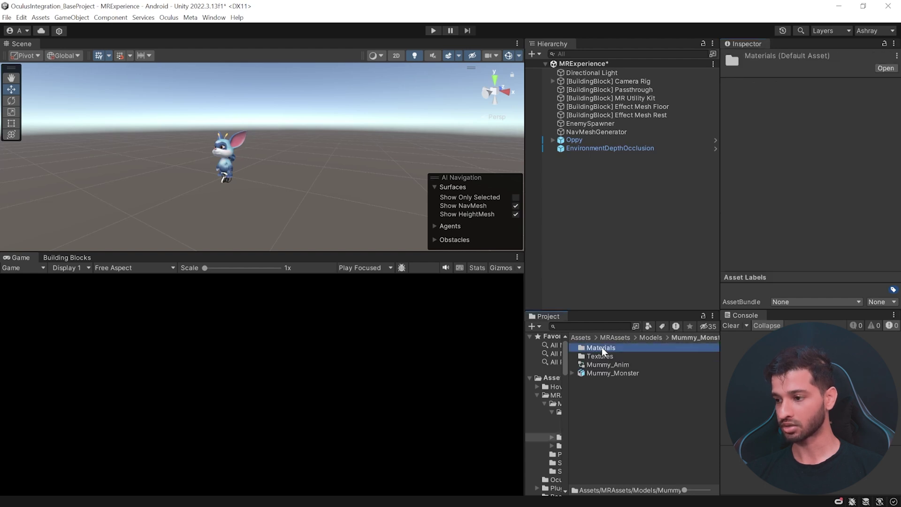
left_click(610, 357, "shift")
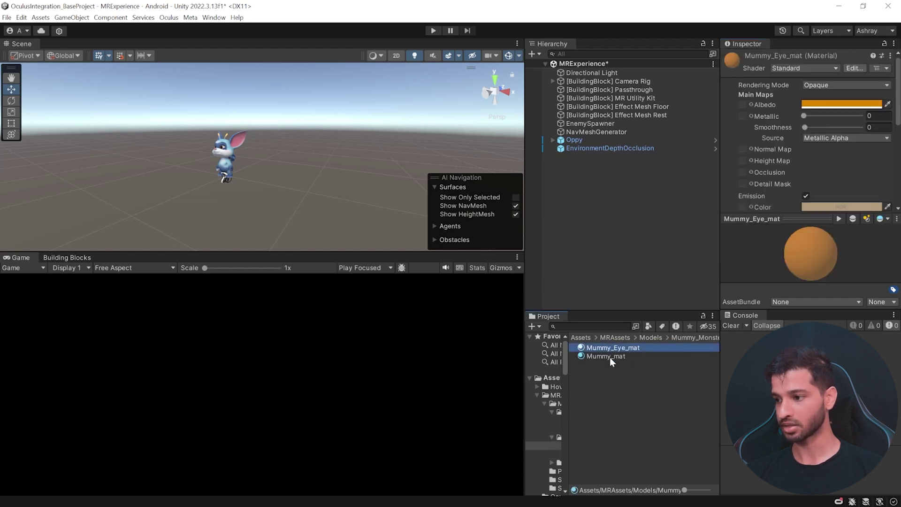
left_click(812, 69)
left_click(807, 148)
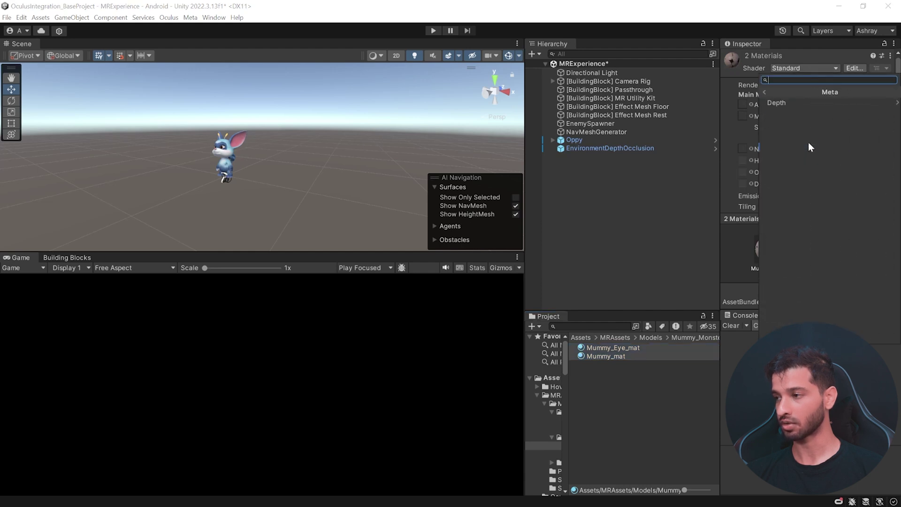
left_click(797, 103)
left_click(798, 104)
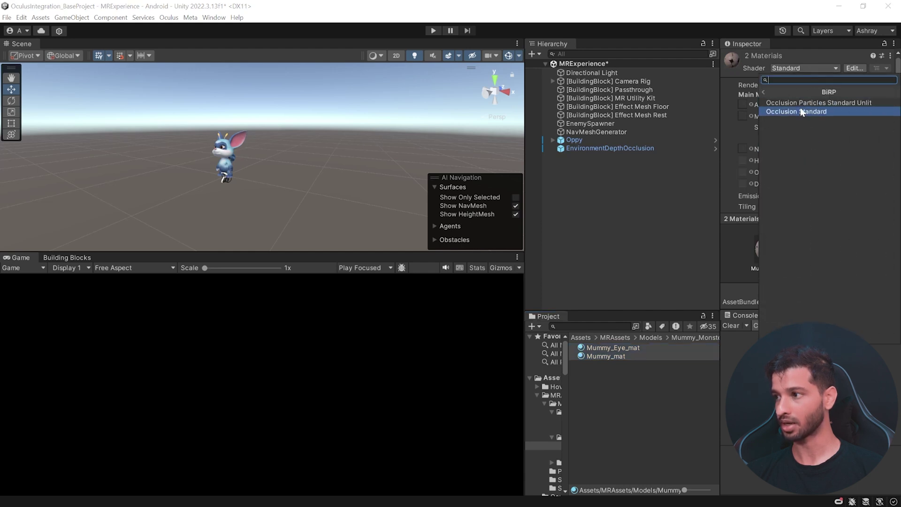
left_click(860, 112)
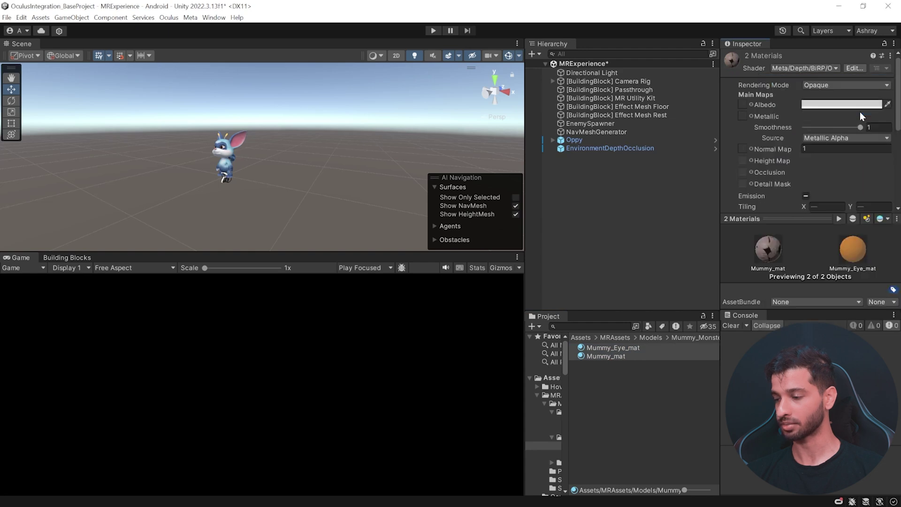
- Change the shader of Oppy's materials, oppy_alien_rig_eyes_mat and oppy_alien_rig_oppy_body_mat, to Meta/Depth/BiRP/Occlusion Standard
left_click(651, 338)
double_click(594, 365)
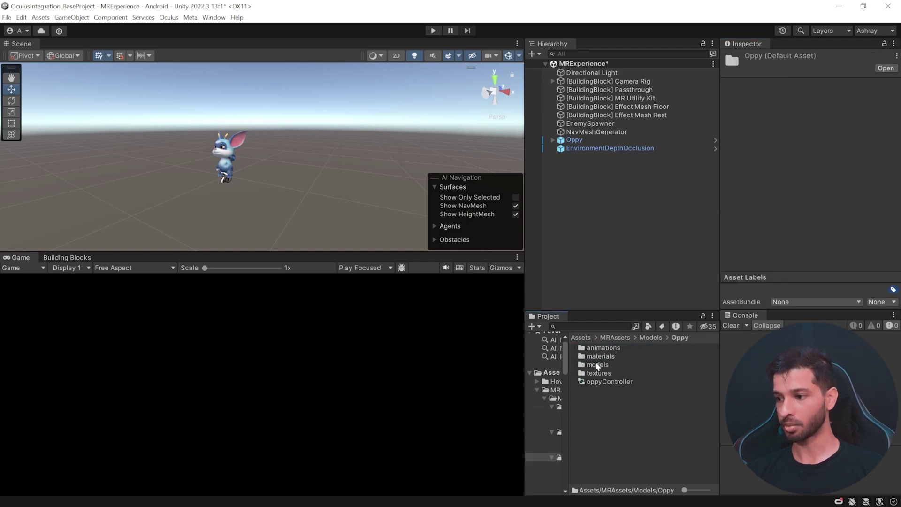
double_click(604, 356)
left_click(623, 348)
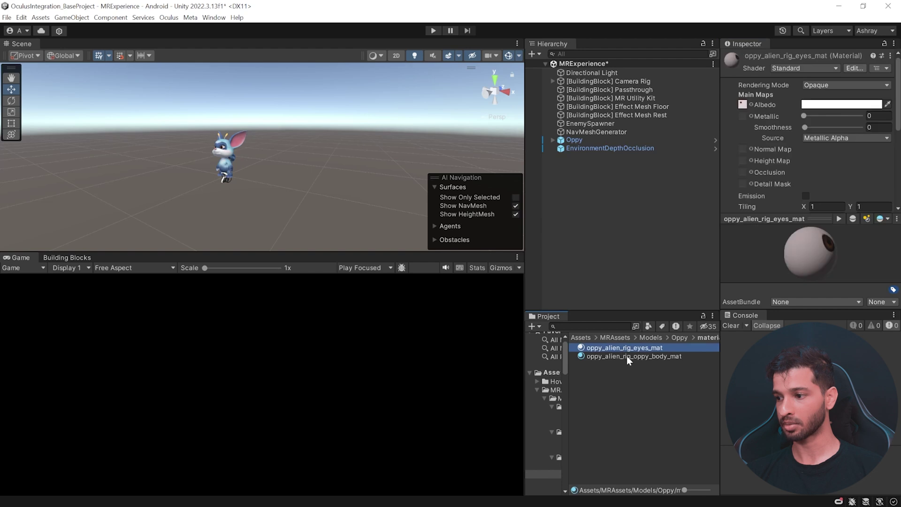
left_click(627, 356, "shift")
left_click(804, 68)
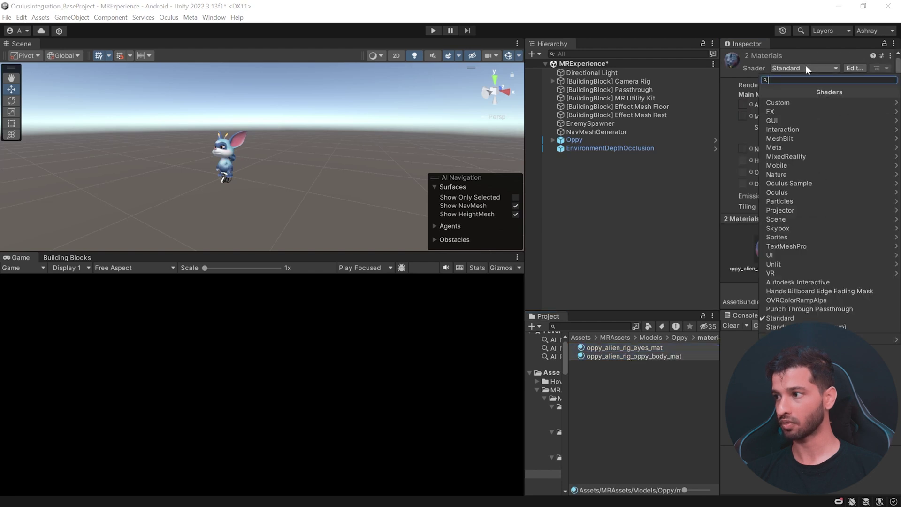
left_click(788, 148)
left_click(782, 103)
left_click(796, 104)
left_click(800, 111)
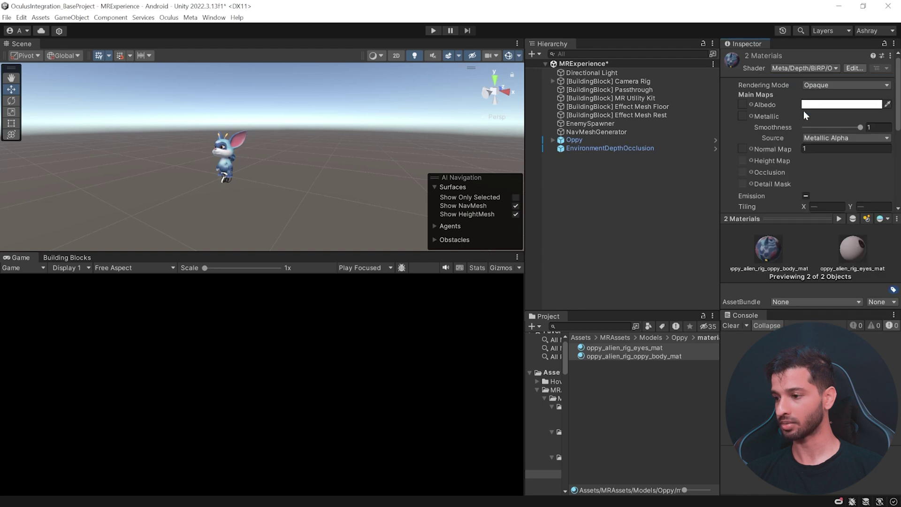
- Change the shader of all six materials in Hovl Studio's Magic effects pack, Circle through Smoke26, to Meta/Depth/BiRP/Occlusion Particles Standard Unlit
left_click(580, 337)
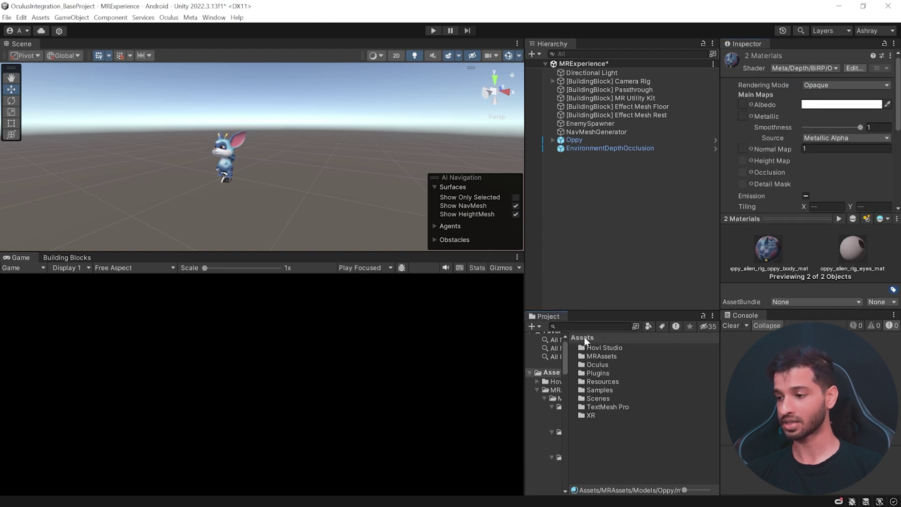
double_click(610, 349)
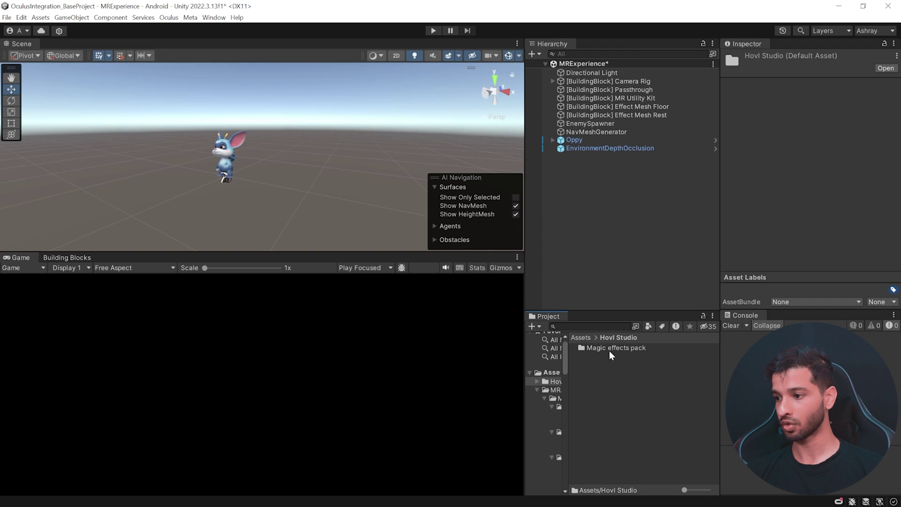
double_click(610, 350)
double_click(605, 345)
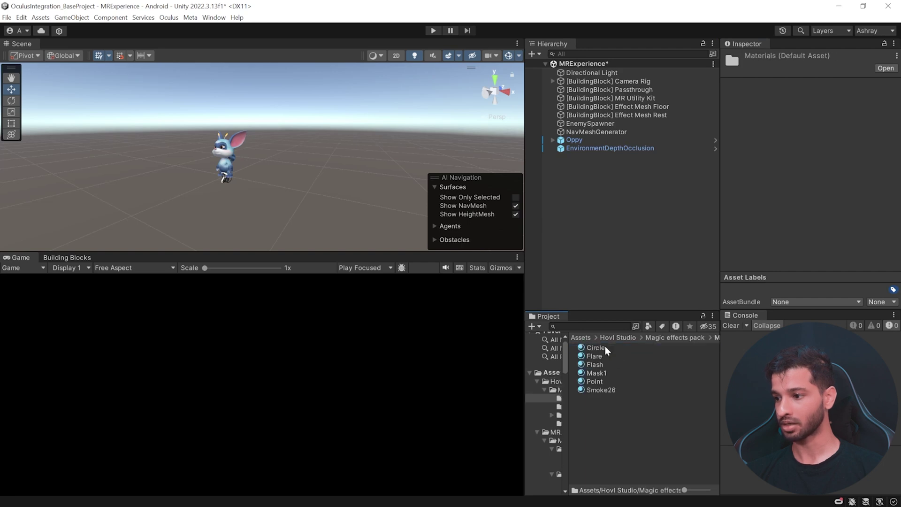
left_click(602, 350)
left_click(602, 388, "shift")
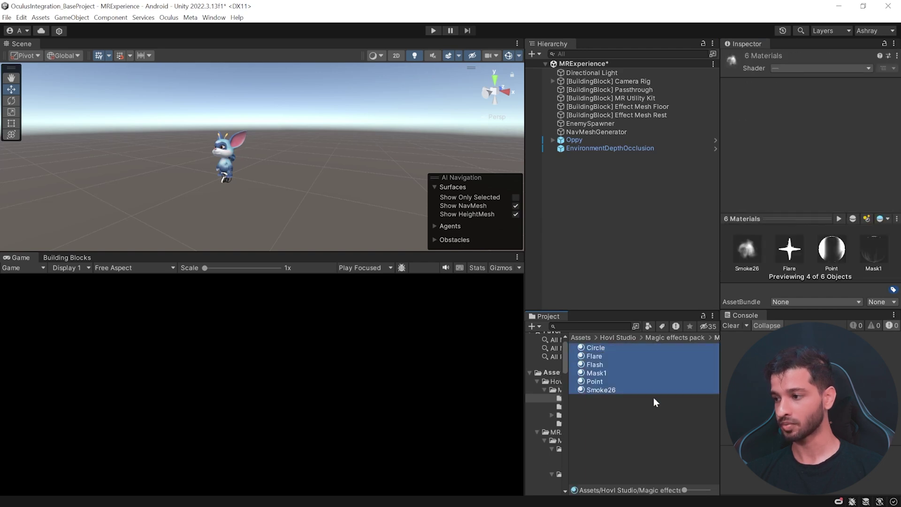
left_click(807, 68)
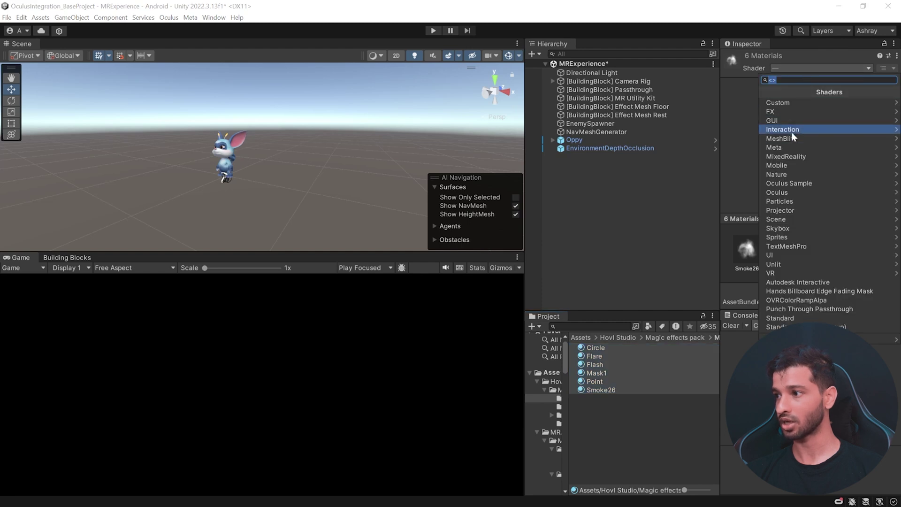
left_click(788, 147)
left_click(797, 103)
left_click(796, 104)
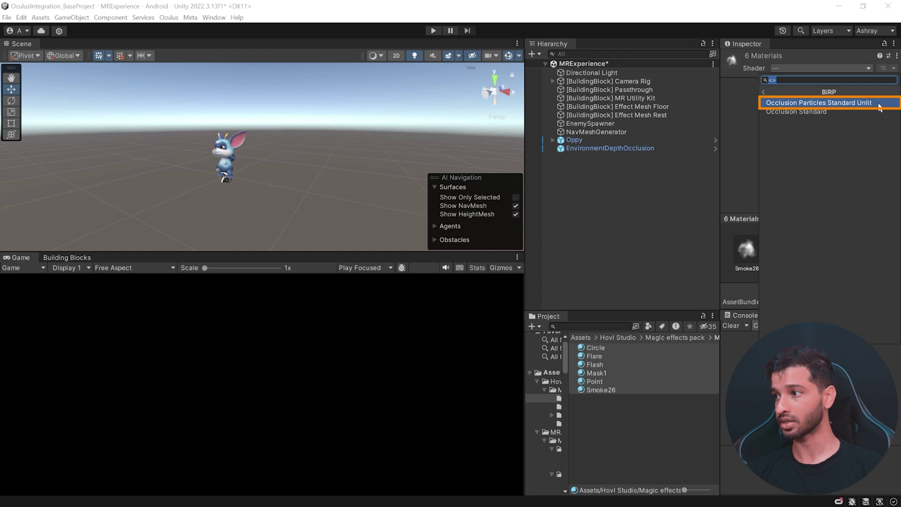
left_click(819, 102)
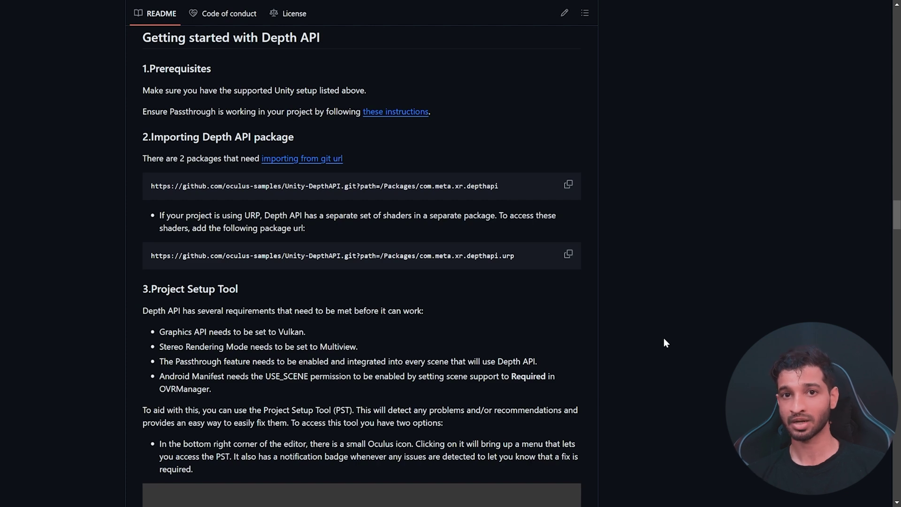
- Switch to Unity and apply all outstanding fixes for the Depth API in the Oculus Project Setup Tool for Android
key("alt+Tab")
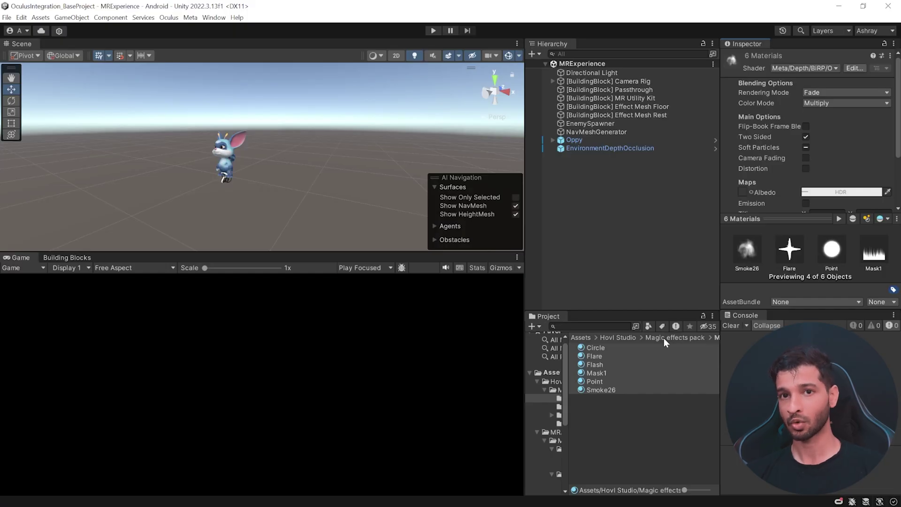
left_click(839, 503)
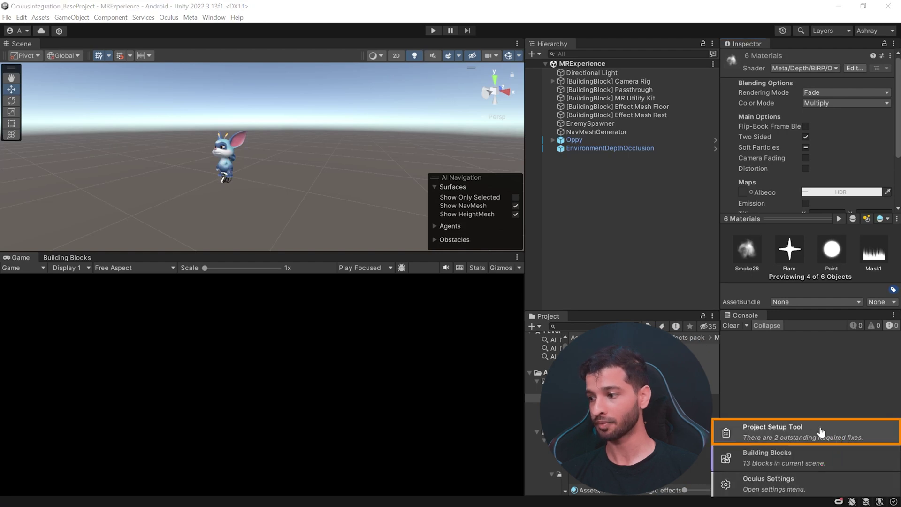
left_click(774, 426)
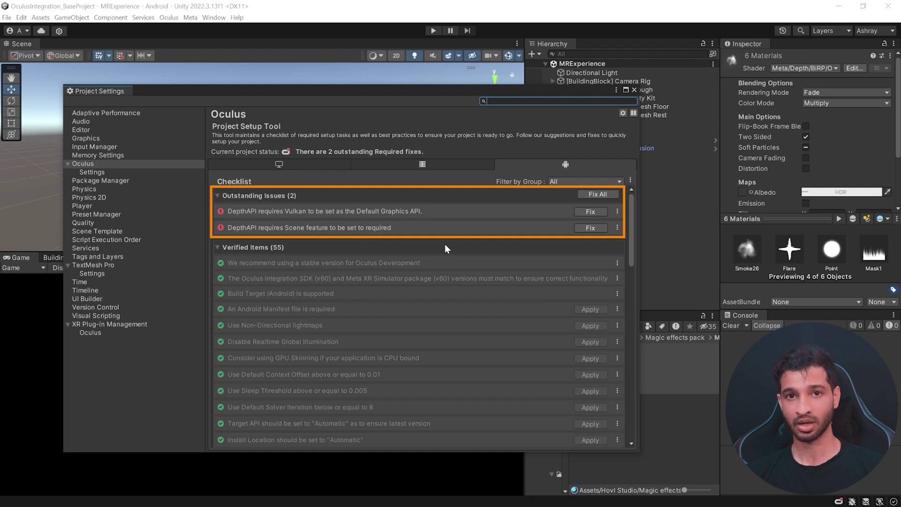
left_click(602, 193)
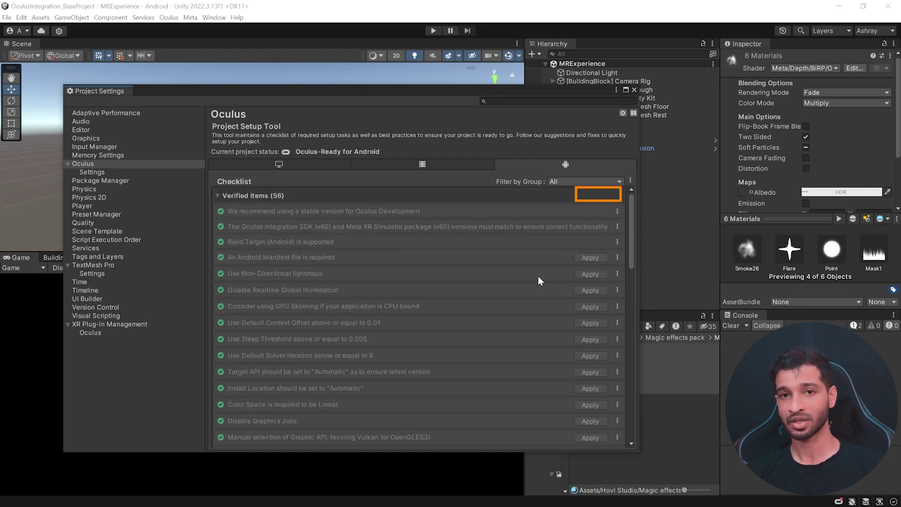
left_click(635, 89)
- Edit a shared option of the Effect Mesh Floor and Effect Mesh Rest building blocks together and test the scene in play mode
left_click(638, 107)
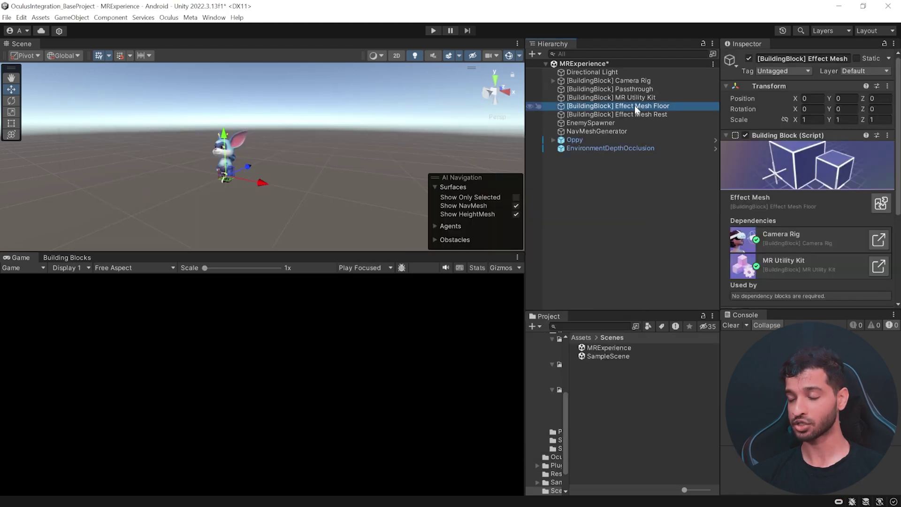
left_click(640, 114, "ctrl")
left_click(800, 239)
left_click(596, 242)
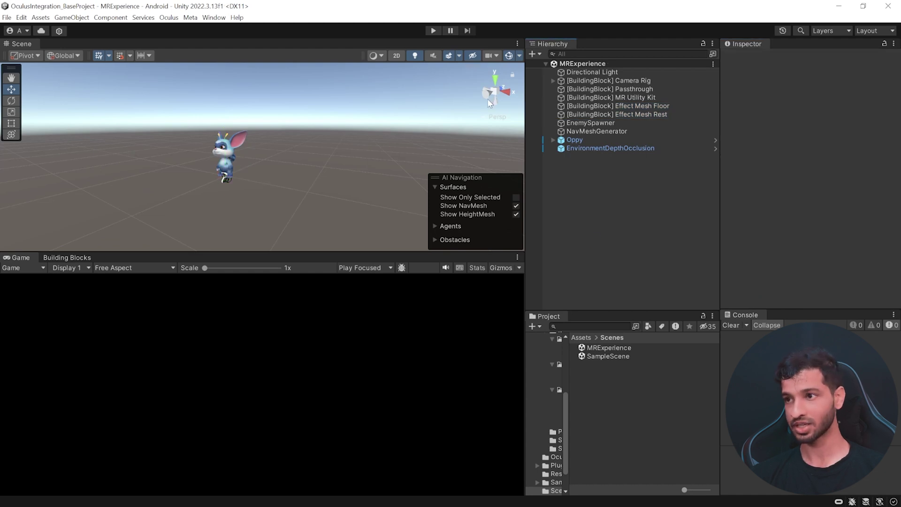
left_click(432, 31)
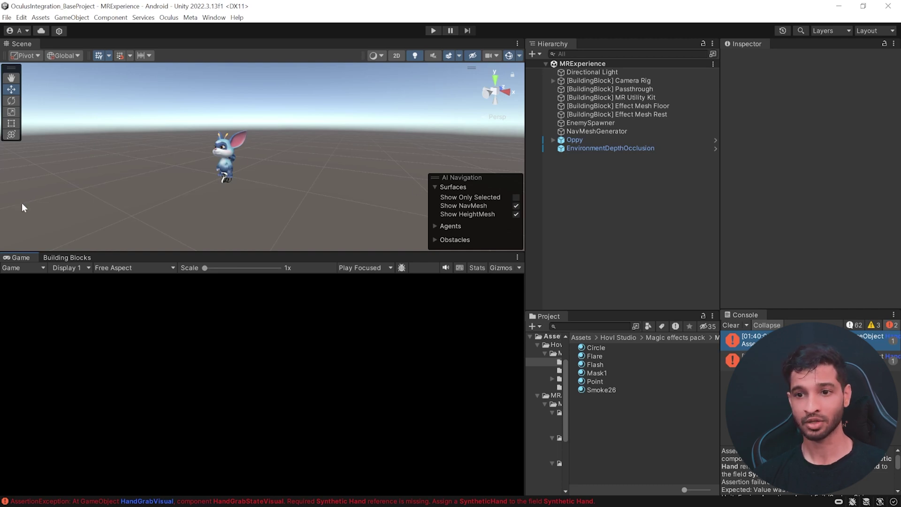
- Find the Synthetic Hands building block by searching for "sy" and add it to the scene
left_click(68, 259)
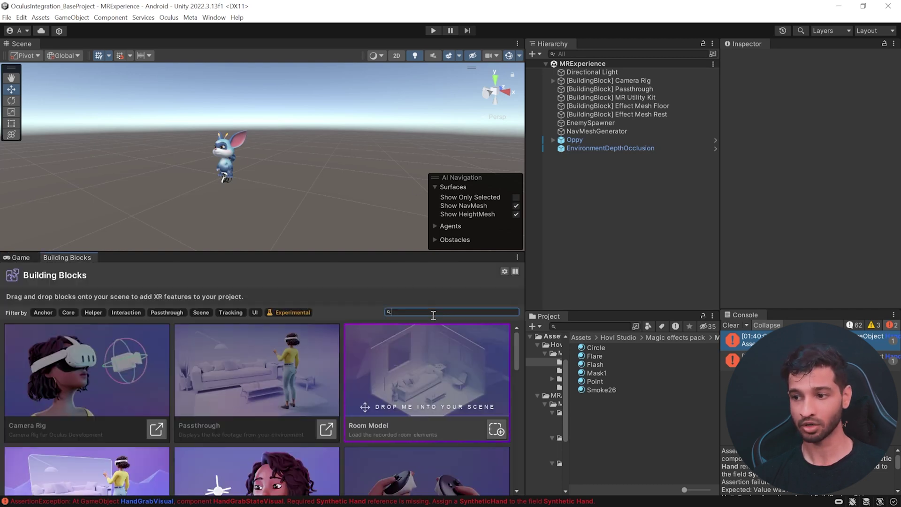
type("sy")
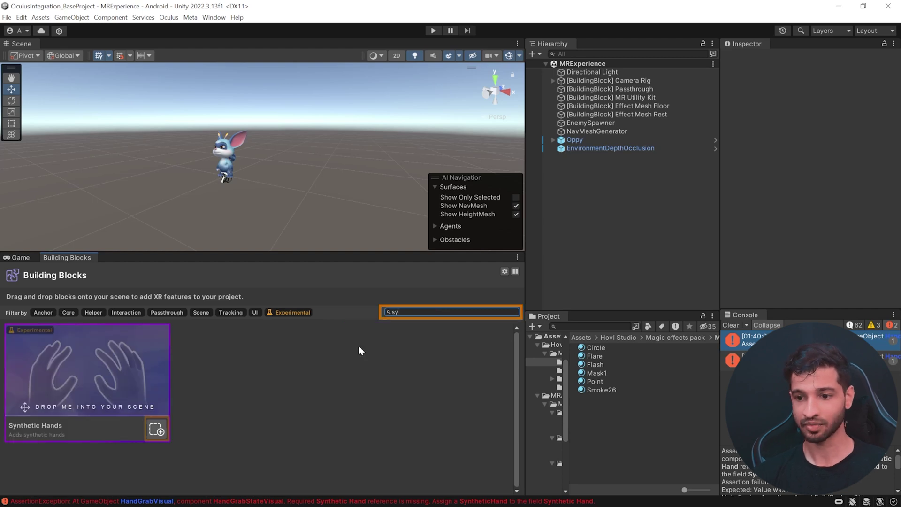
left_click(157, 429)
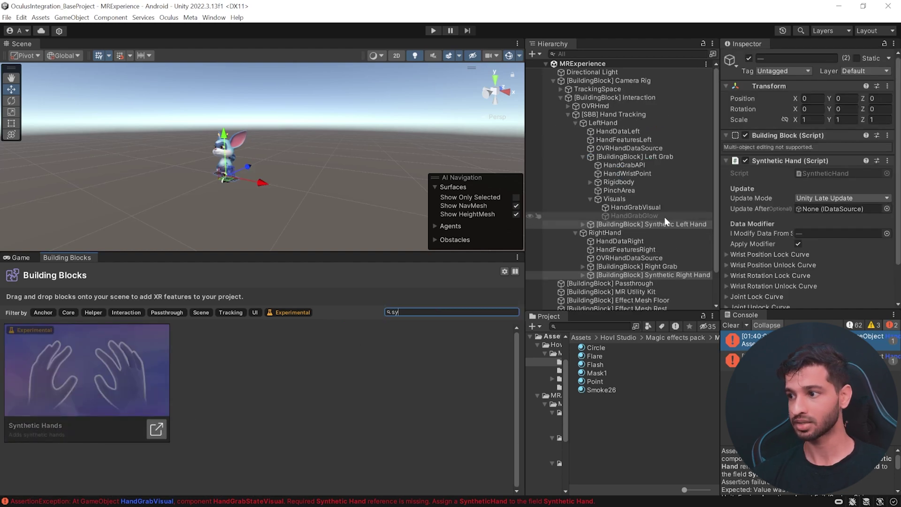
- Assign the Synthetic Left Hand and Synthetic Right Hand blocks as the Synthetic Hand reference of the left and right grab's HandGrabVisual objects
left_click(630, 208)
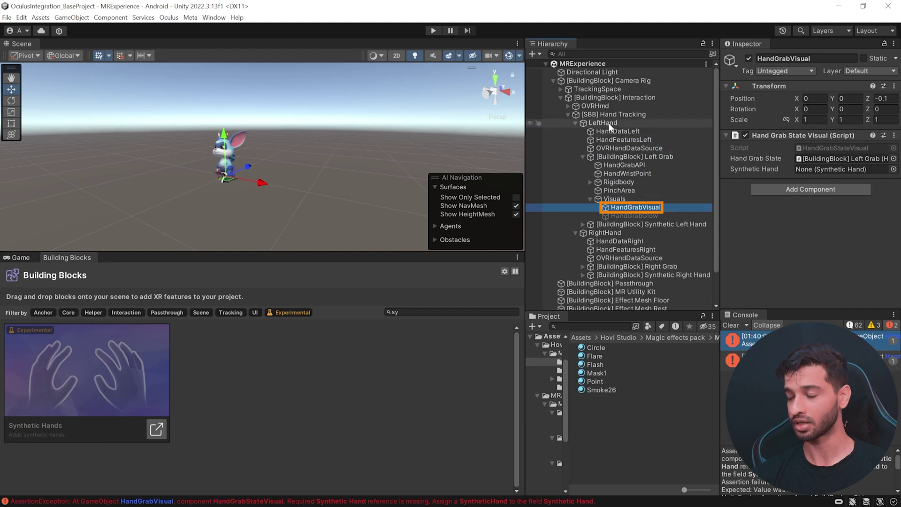
left_click_drag(675, 223, 825, 172)
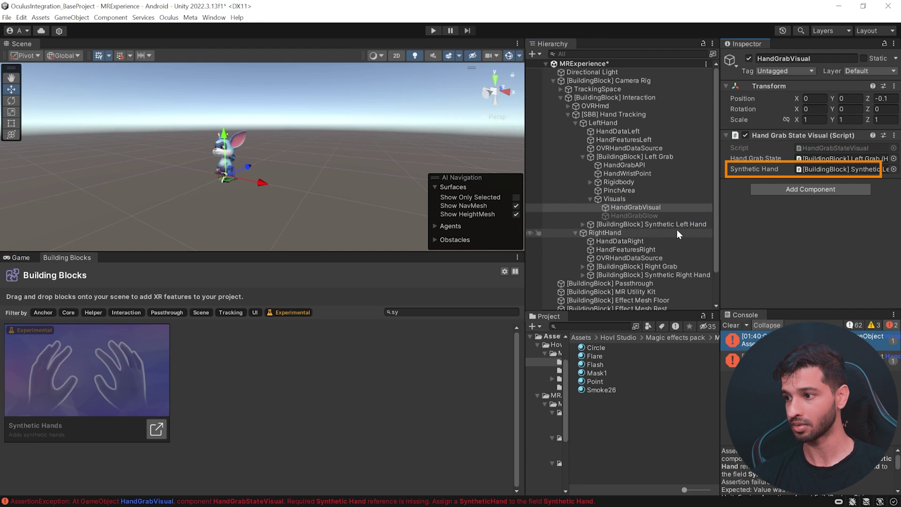
scroll(677, 231, "down", 3)
left_click(582, 238)
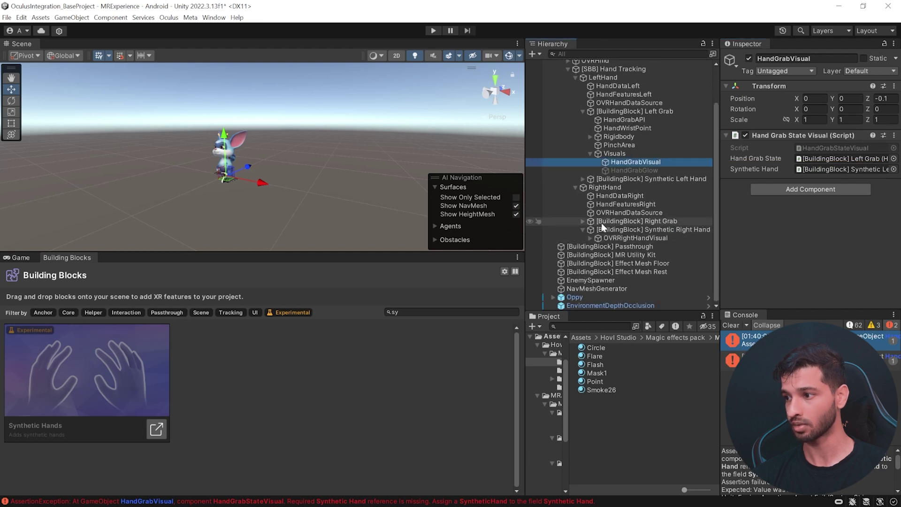
left_click(582, 221)
left_click(590, 230)
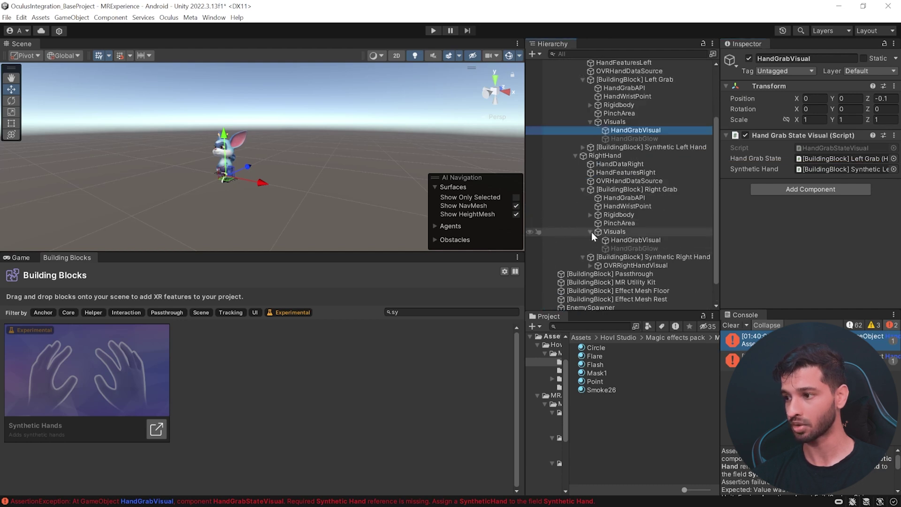
scroll(658, 235, "down", 3)
left_click(638, 213)
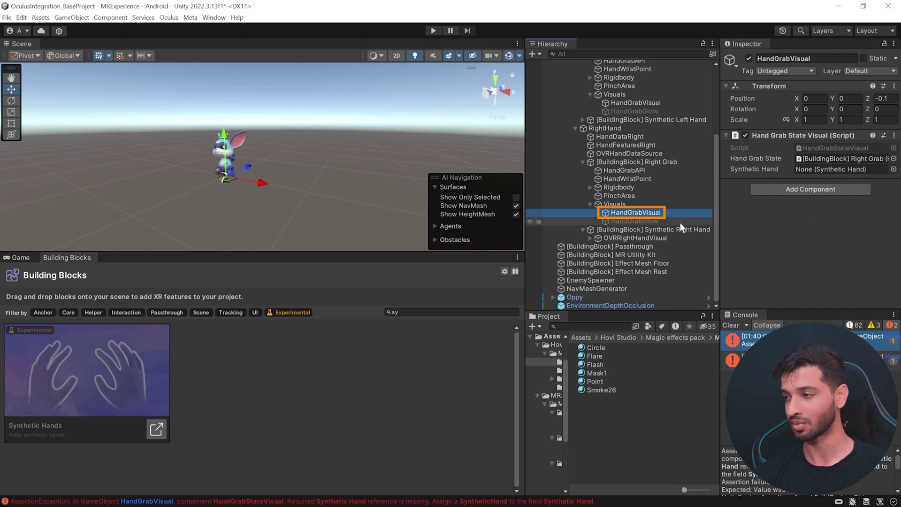
left_click_drag(680, 229, 833, 170)
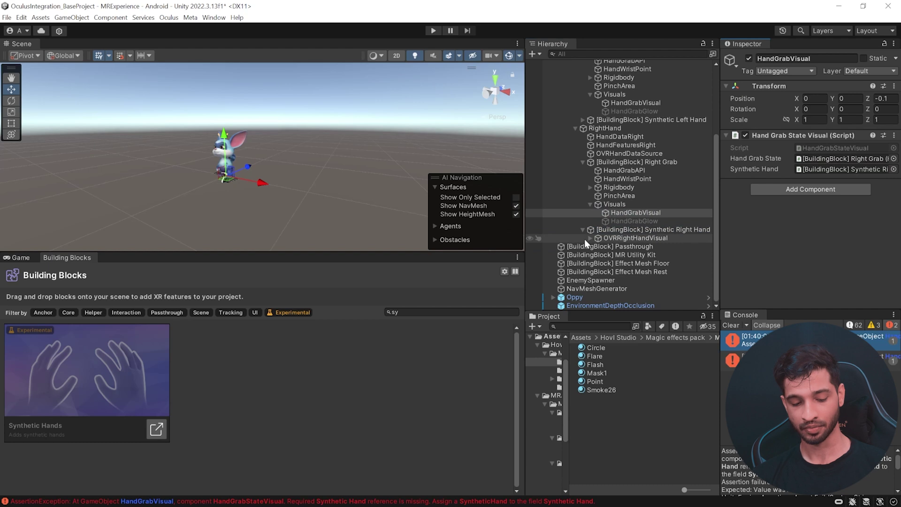
- Start a Build And Run for Android and create a folder named Builds in the OculusIntegration_BaseProject directory
left_click(6, 18)
left_click(59, 134)
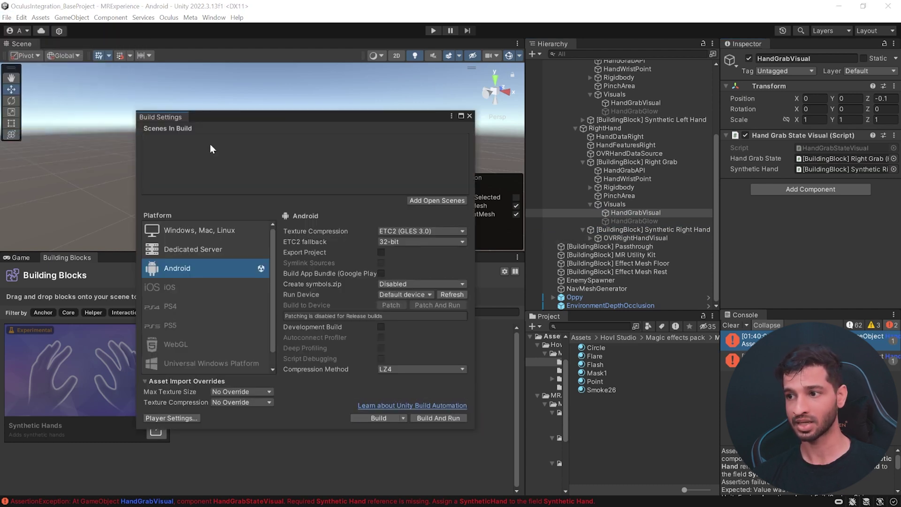
left_click(454, 421)
right_click(168, 230)
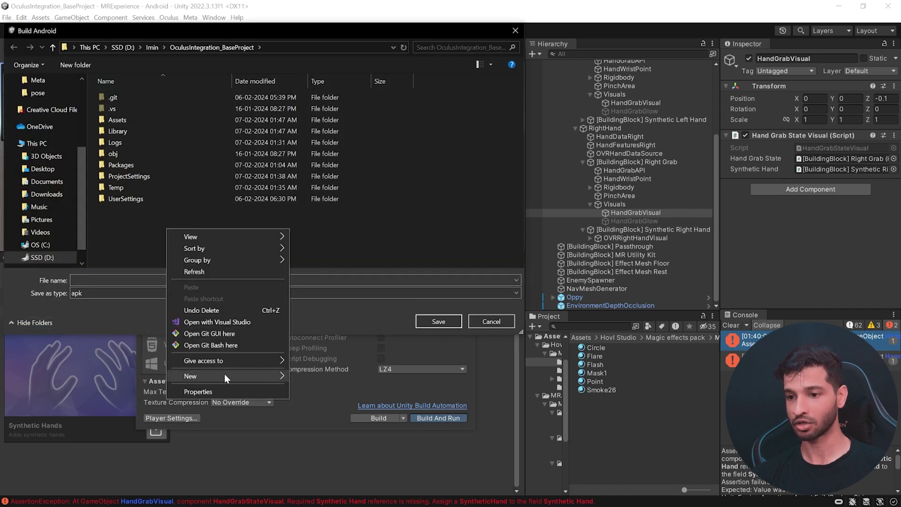
mouse_move(225, 375)
left_click(315, 245)
type("Builds")
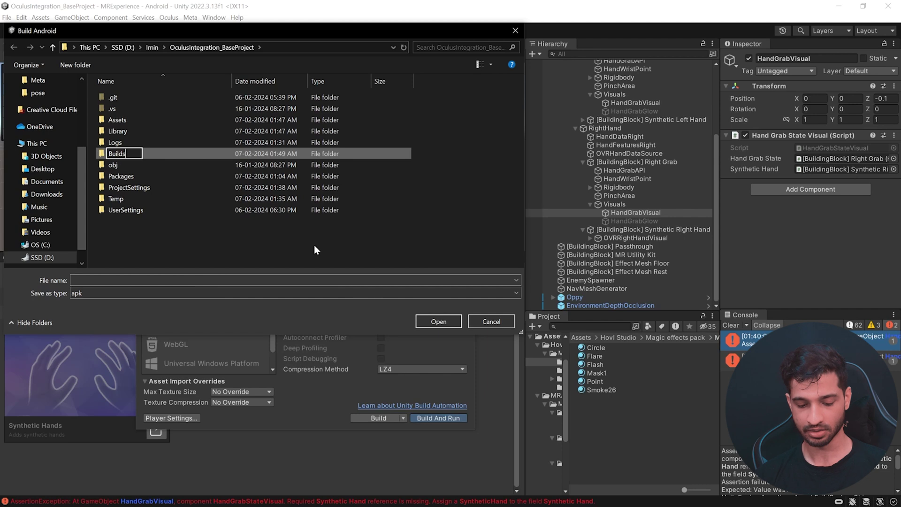
key("Return")
- Save the build as an apk named MixedRealityExperience inside the Builds folder
key("Return")
type("MixedReality")
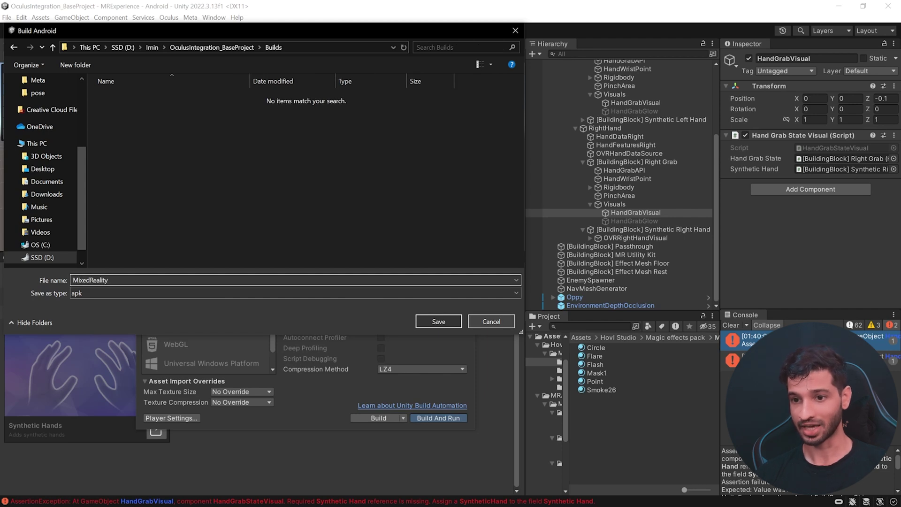
type("Experience")
left_click(438, 321)
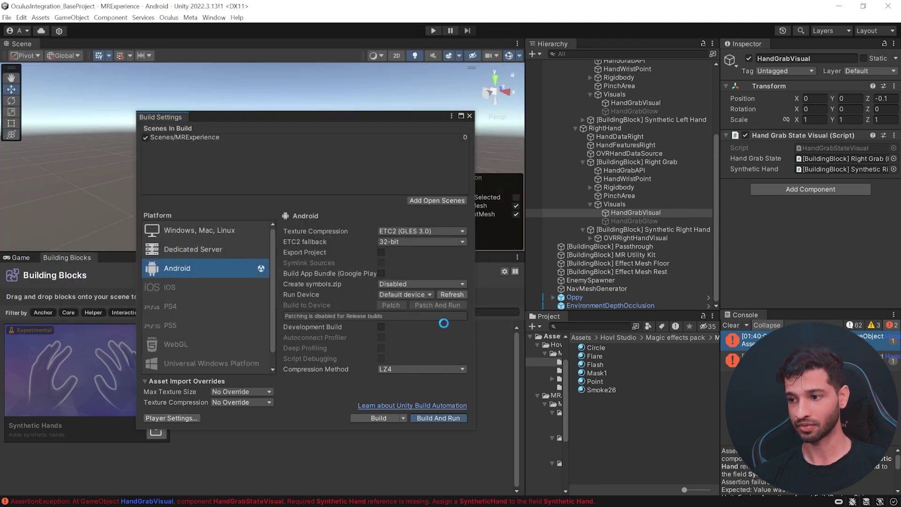